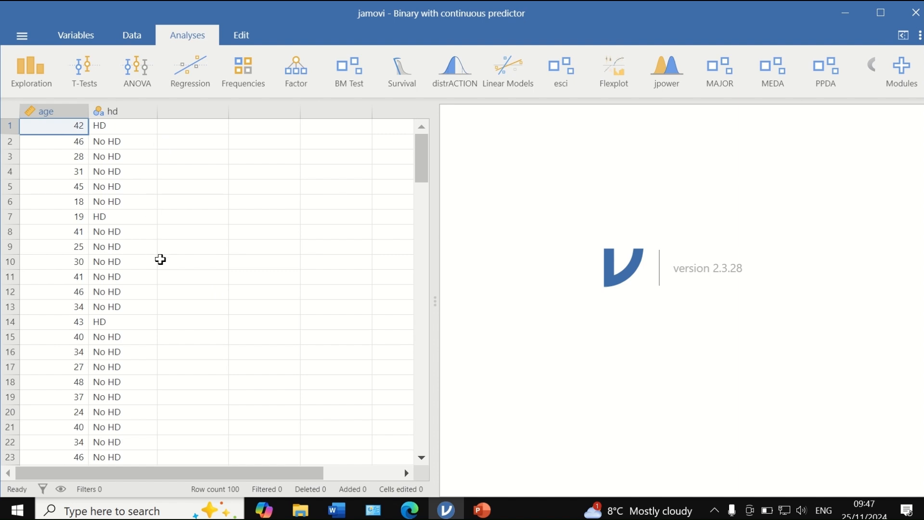
Run a Descriptives analysis with age and hd as the variables
scroll(161, 259, down, 20)
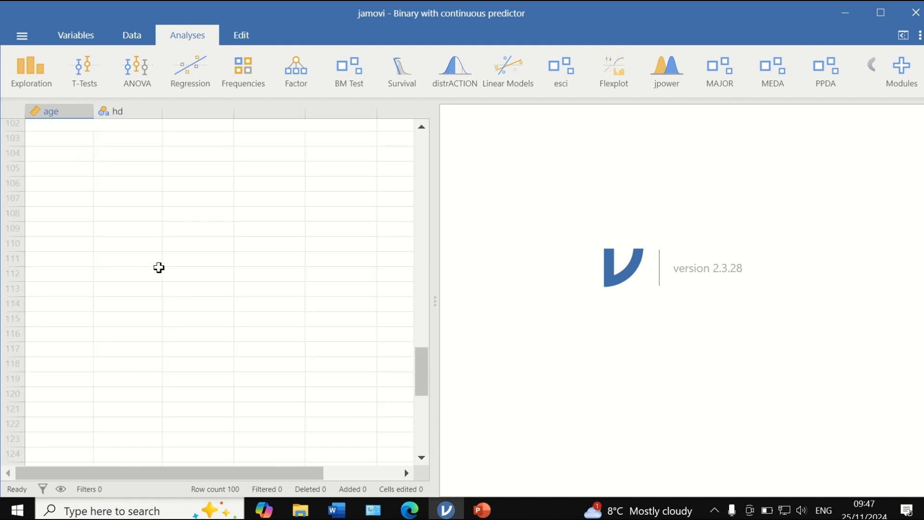
scroll(158, 267, up, 4)
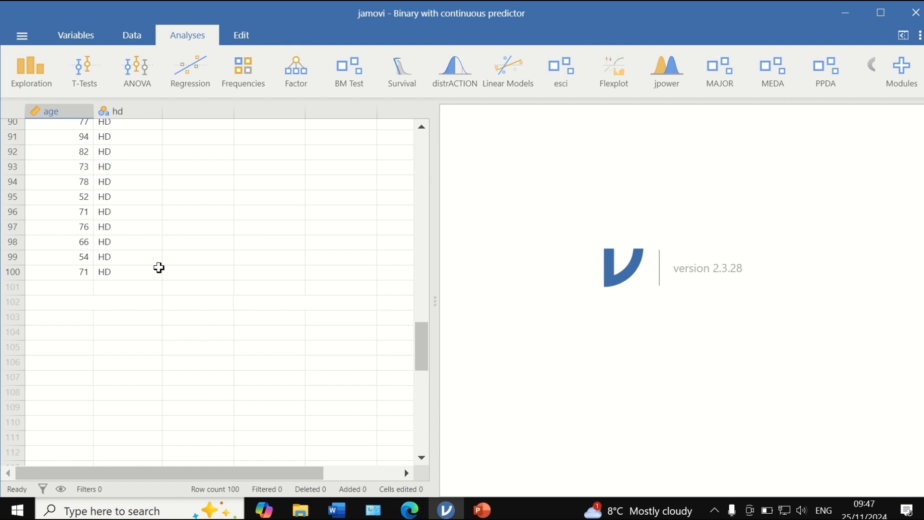
scroll(159, 267, up, 20)
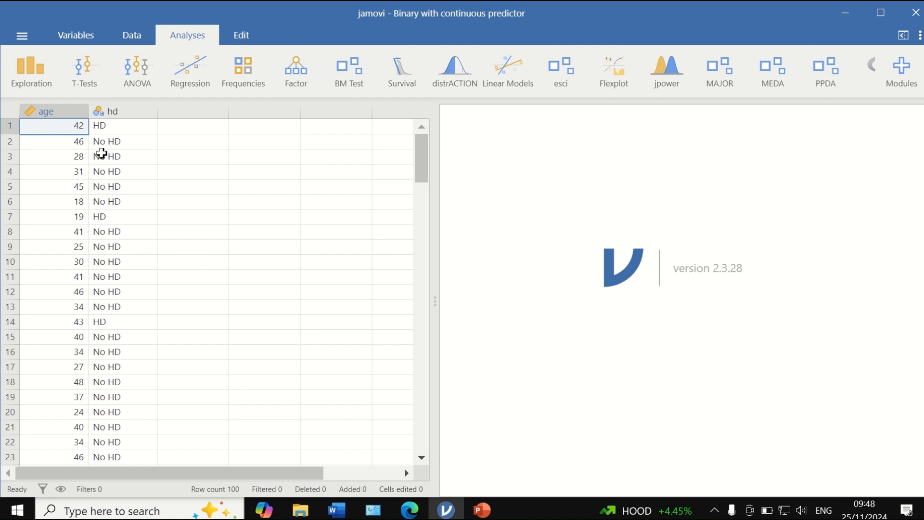
click(49, 82)
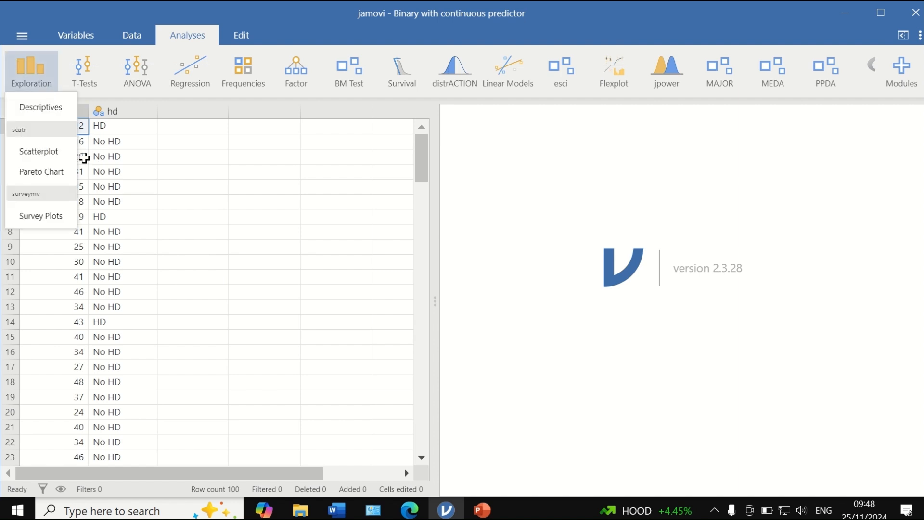
click(51, 108)
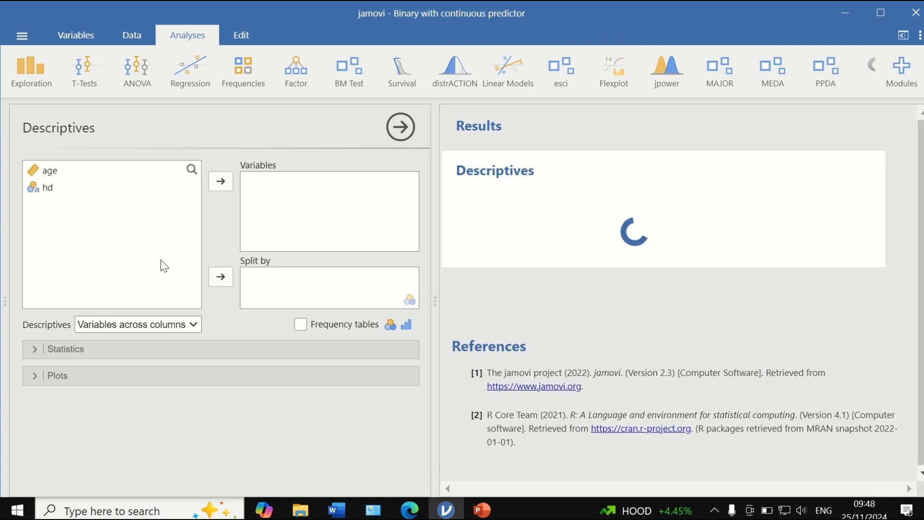
click(46, 169)
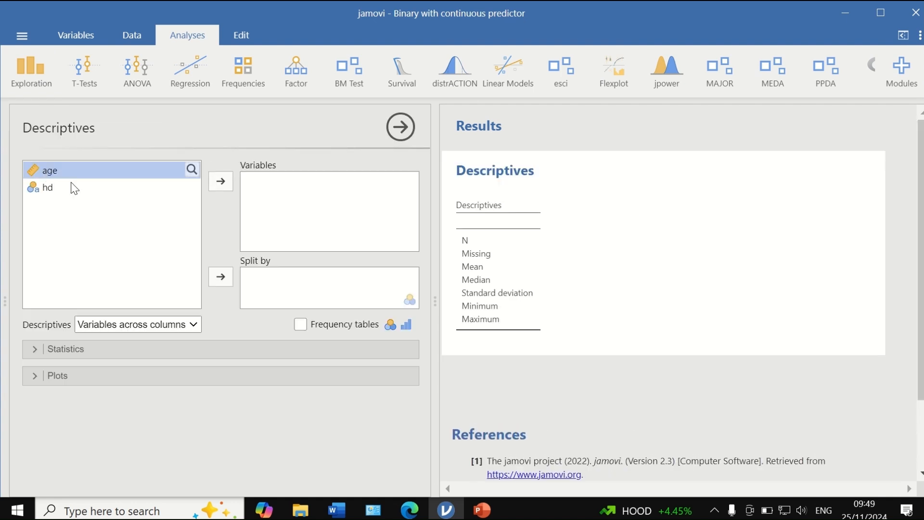
click(225, 184)
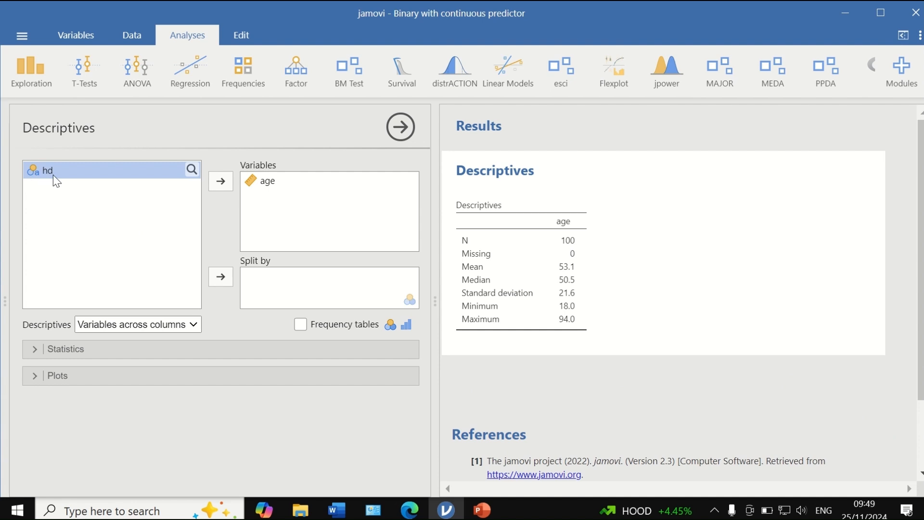
click(214, 183)
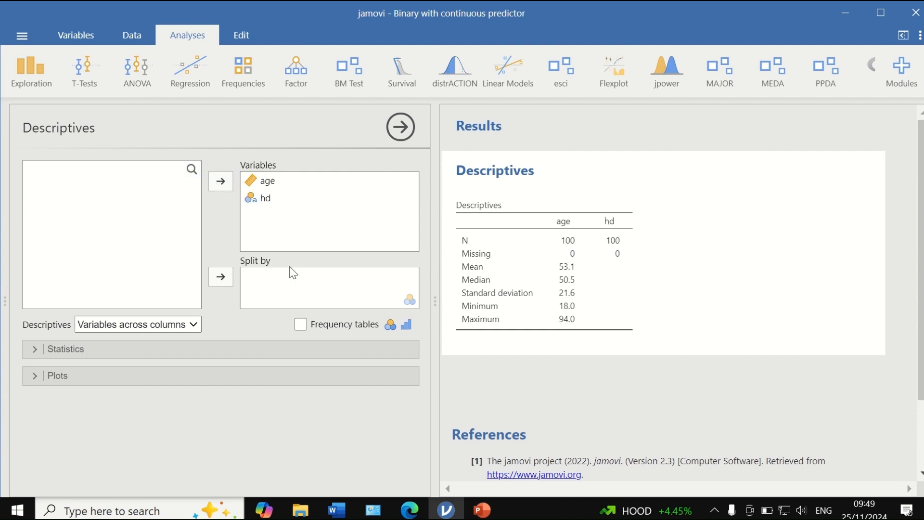
Remove the median, mean and standard deviation from the descriptive statistics and turn on frequency tables
click(122, 347)
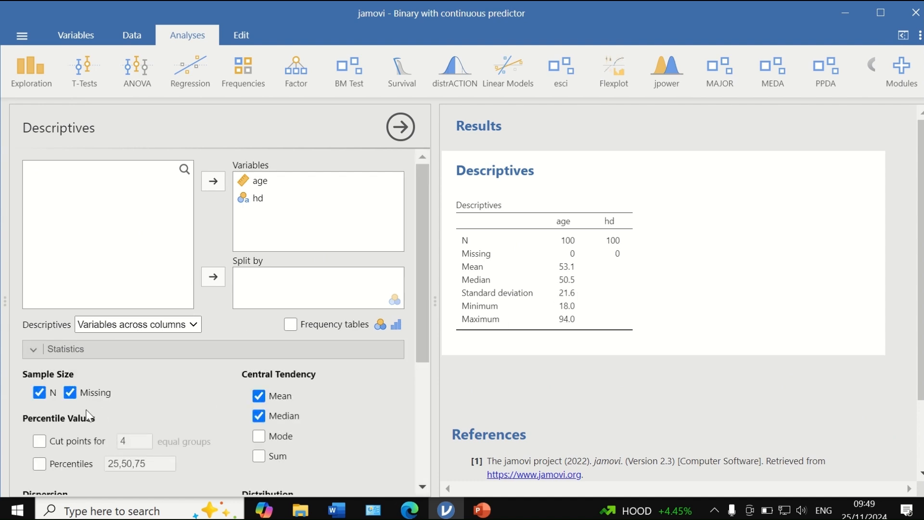
click(271, 417)
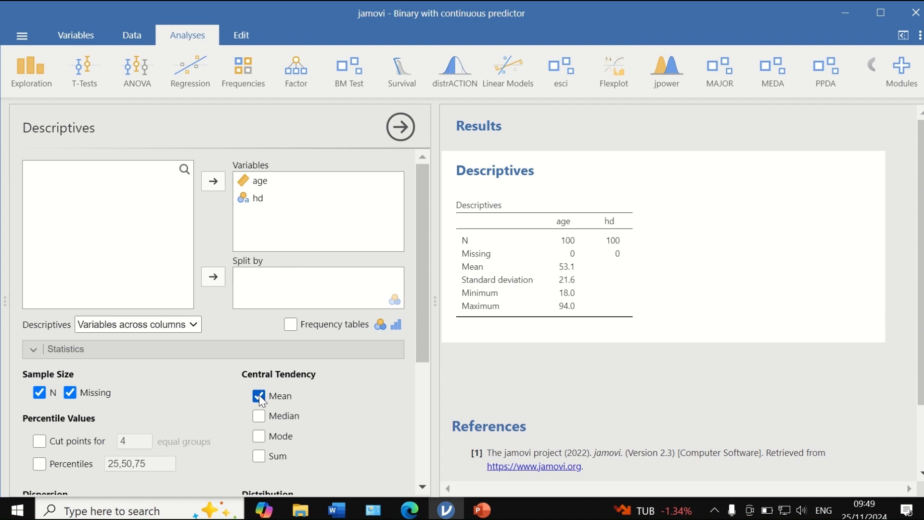
click(278, 396)
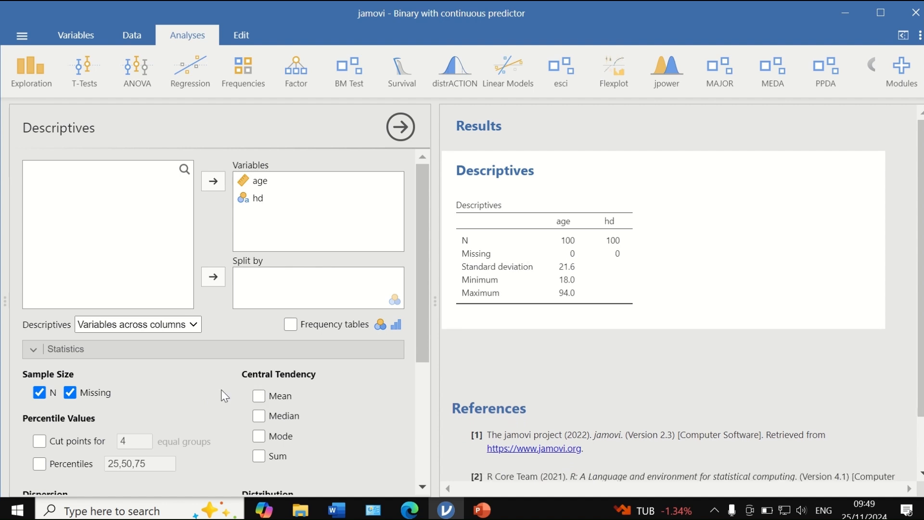
scroll(178, 402, down, 4)
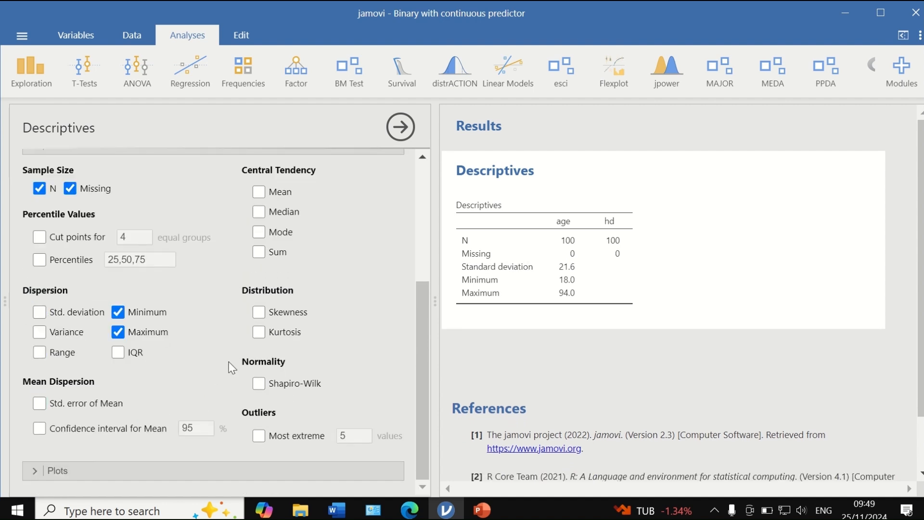
scroll(424, 339, up, 5)
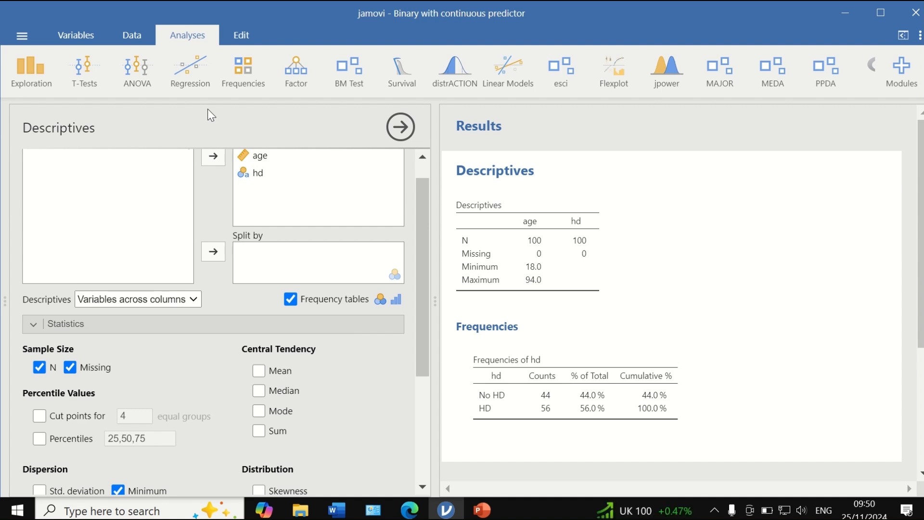
Set up a two-outcome binomial logistic regression with hd as the dependent variable and age as a covariate
click(192, 70)
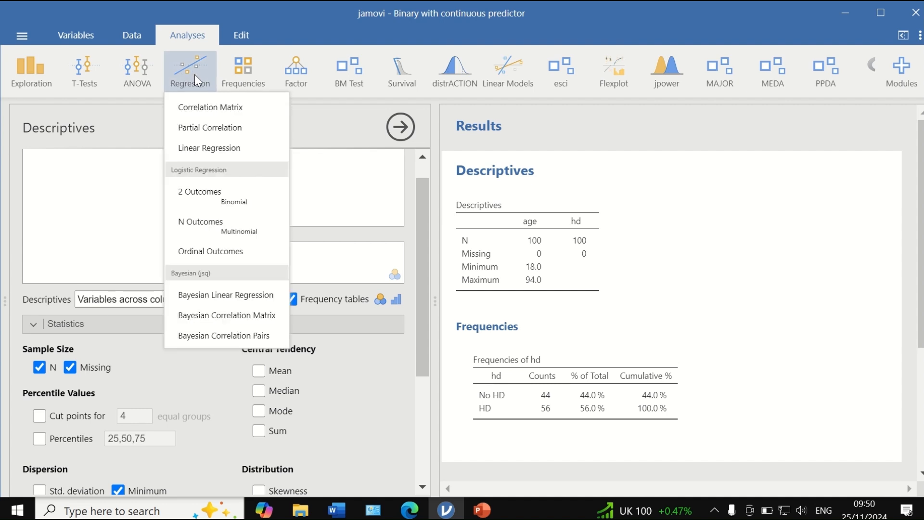
click(210, 201)
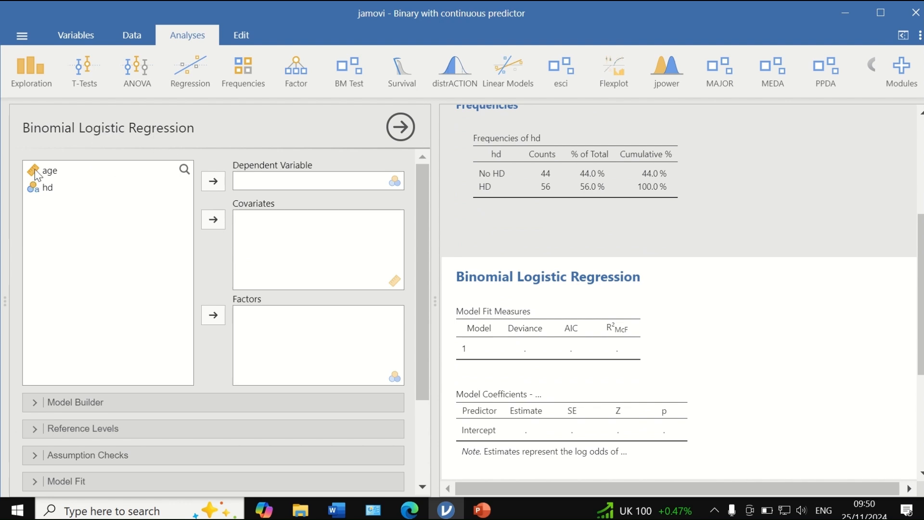
click(49, 171)
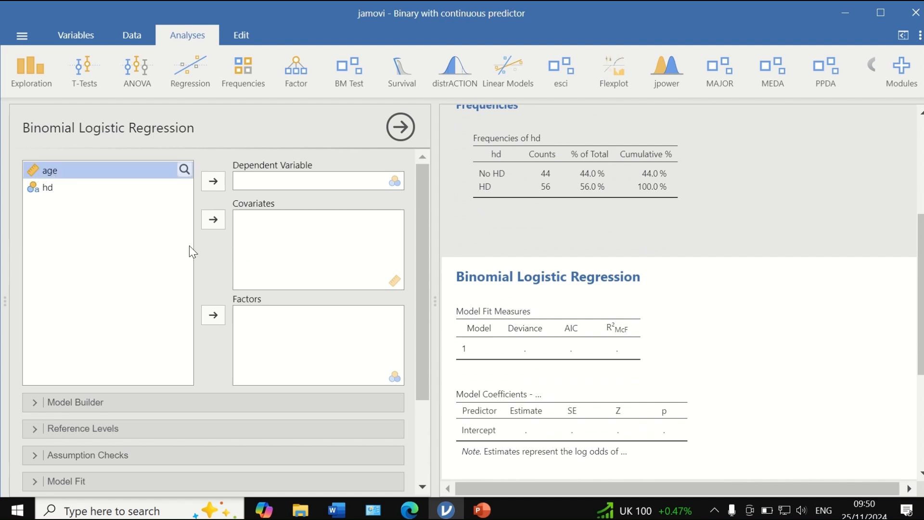
click(213, 222)
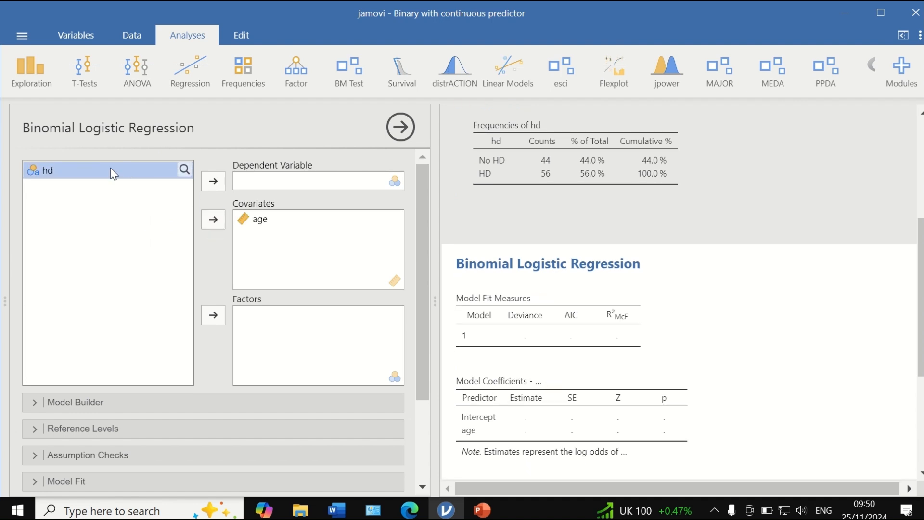
click(184, 168)
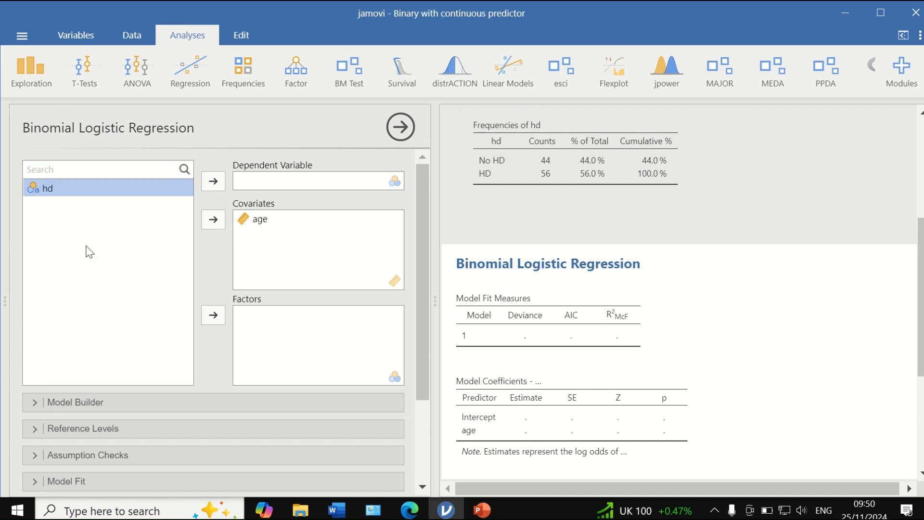
click(213, 181)
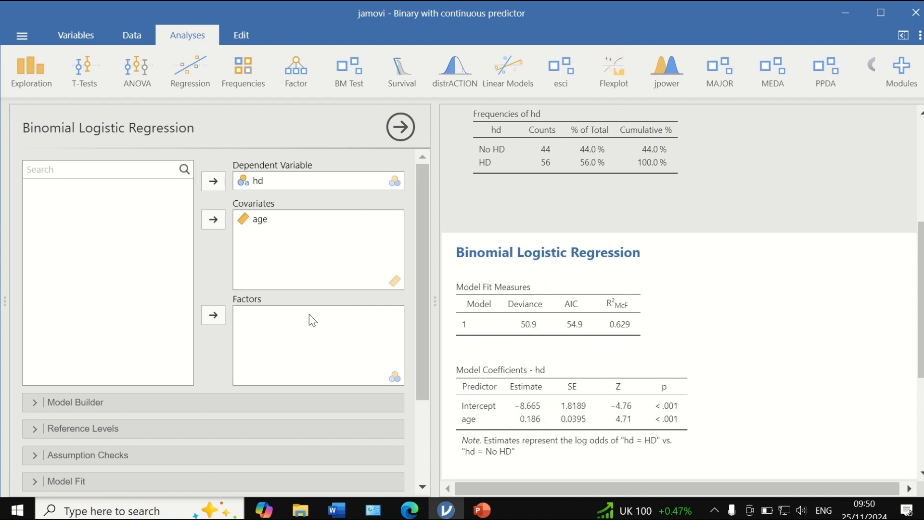
Review the regression's Model Builder blocks, the reference level options for hd, and the available assumption checks
scroll(309, 317, down, 3)
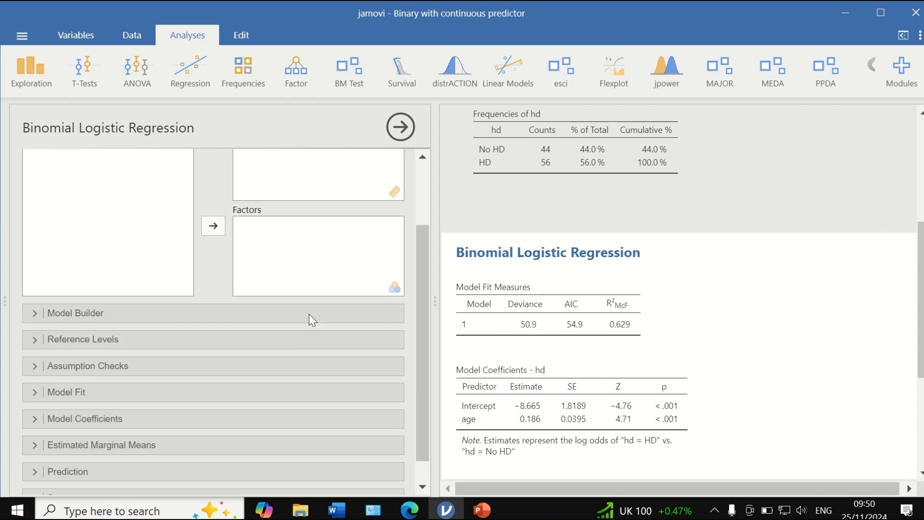
click(103, 316)
scroll(179, 342, down, 3)
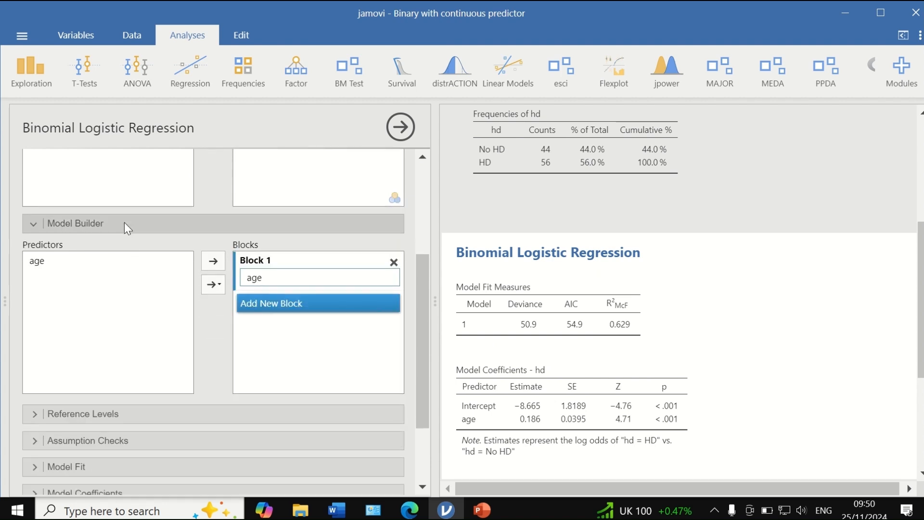
click(124, 222)
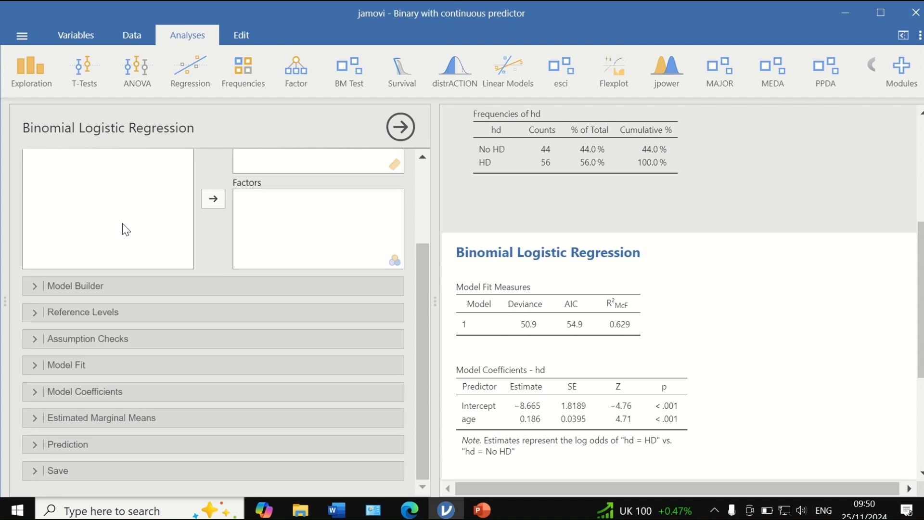
click(108, 311)
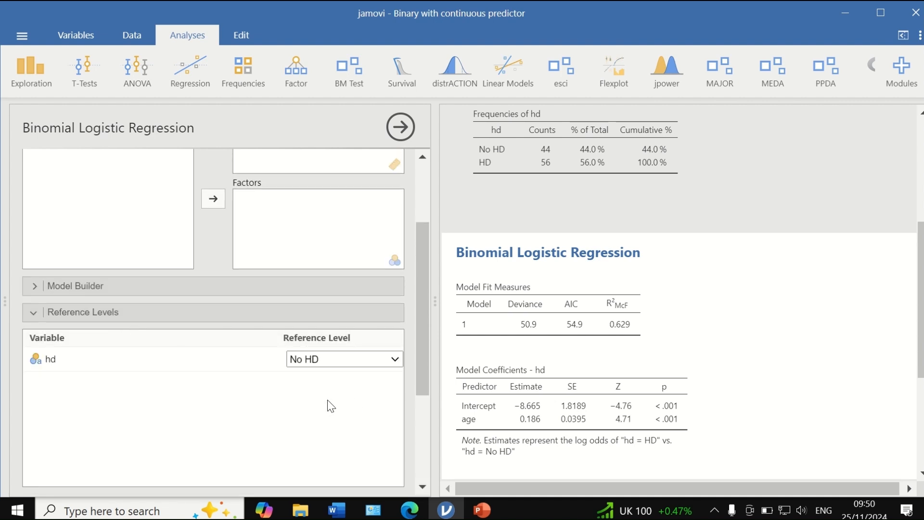
scroll(332, 402, up, 1)
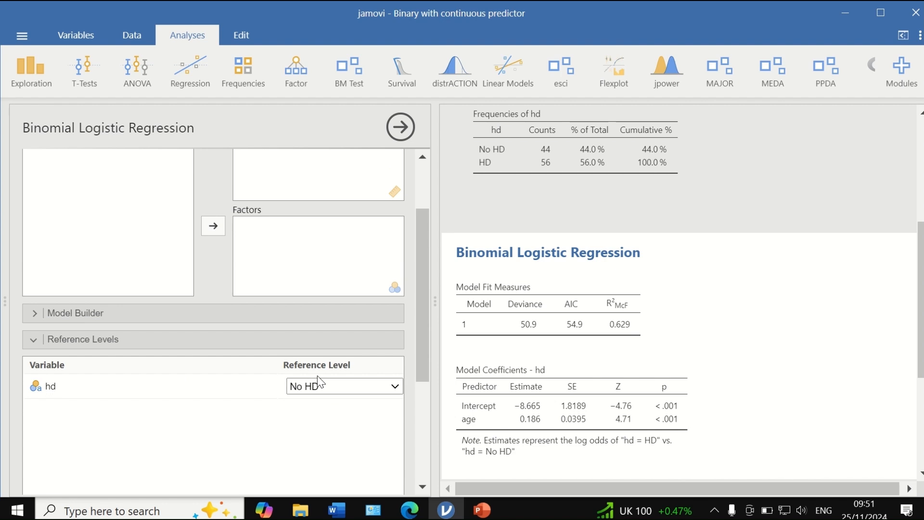
click(362, 385)
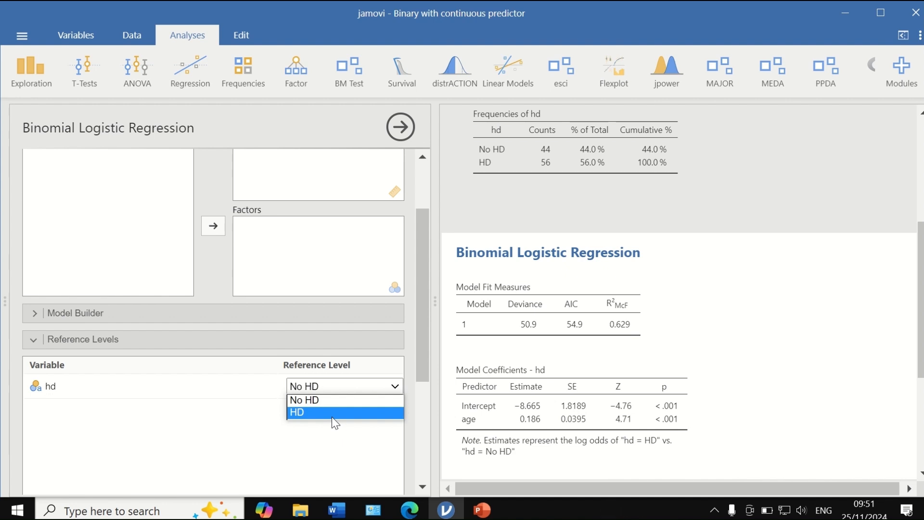
click(271, 430)
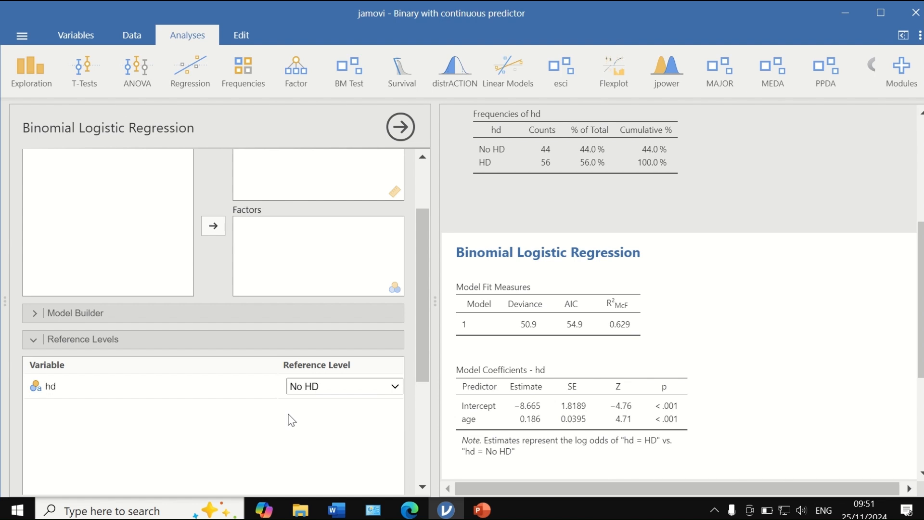
click(28, 342)
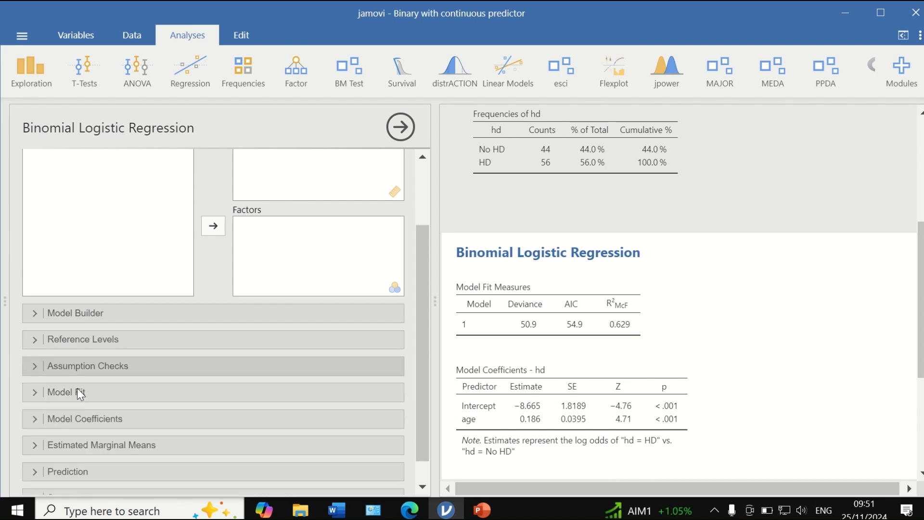
click(76, 370)
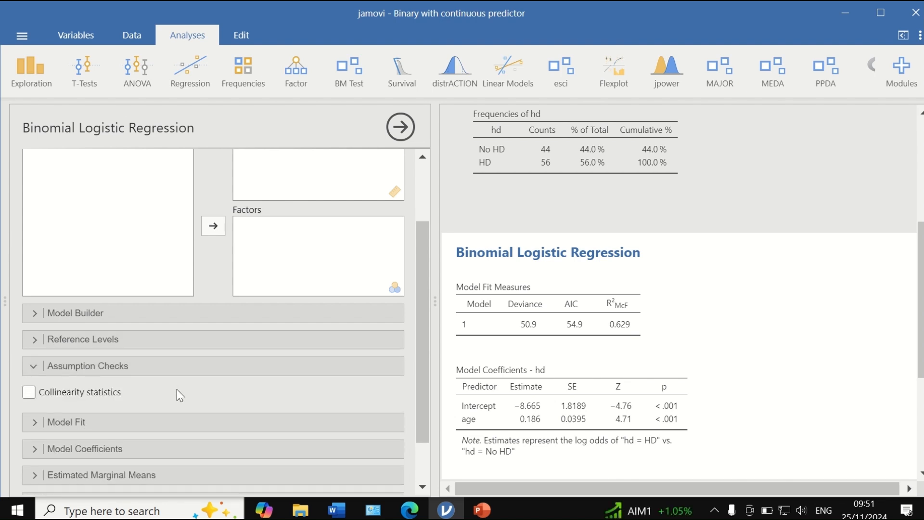
click(34, 368)
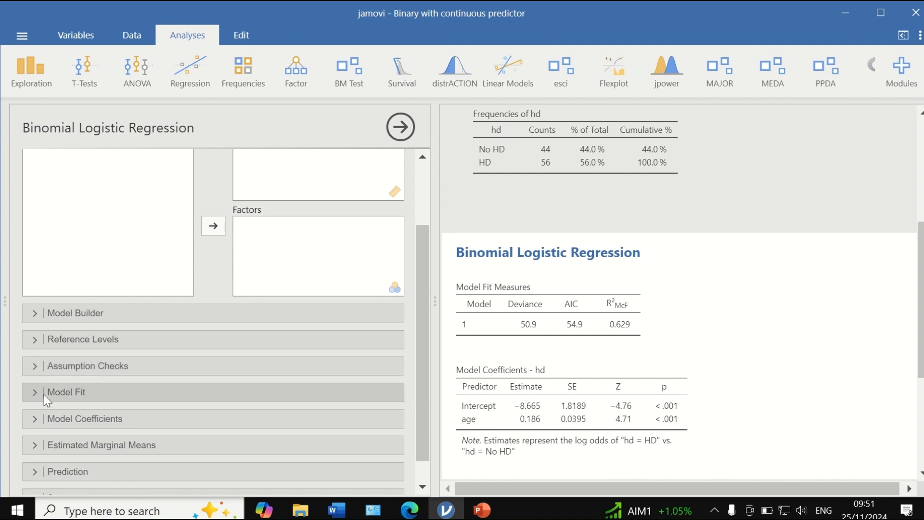
Add Cox & Snell's R² and Nagelkerke's R² to the regression's model fit measures
click(31, 391)
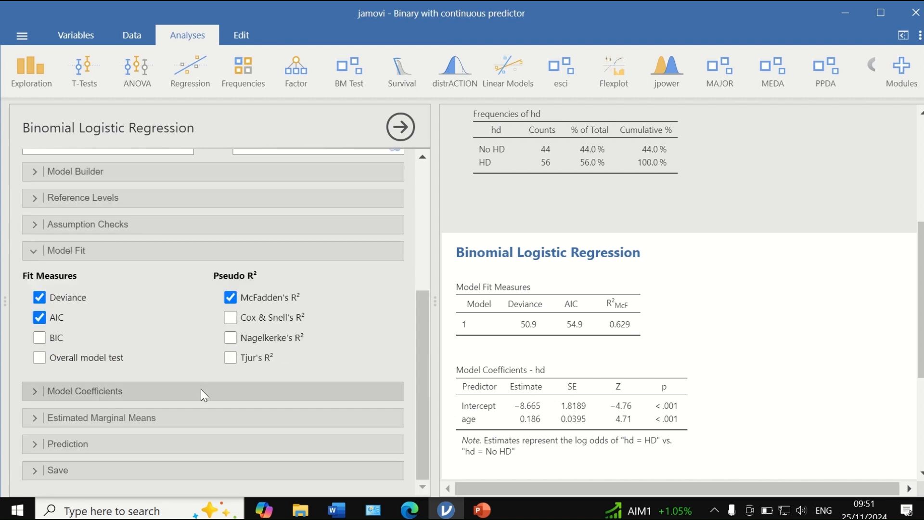
click(234, 318)
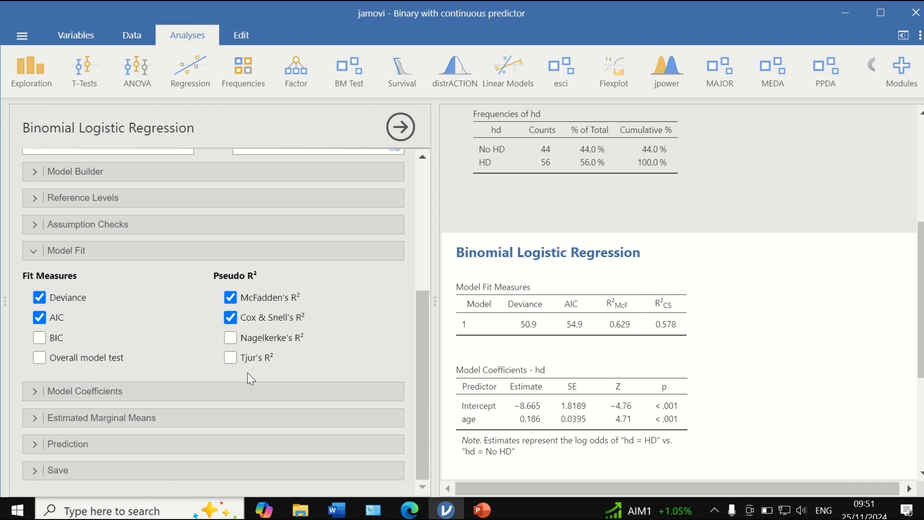
click(231, 337)
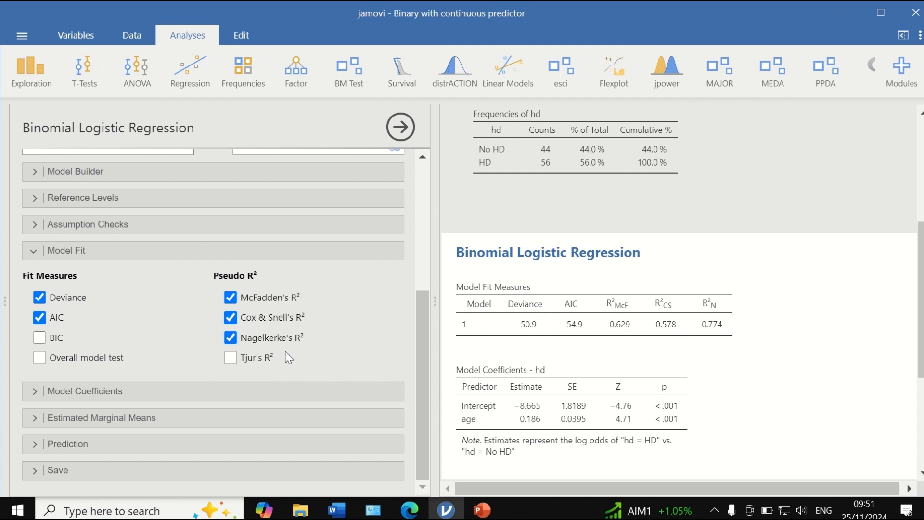
Add the odds ratio and its 95% confidence interval to the model coefficients
click(35, 390)
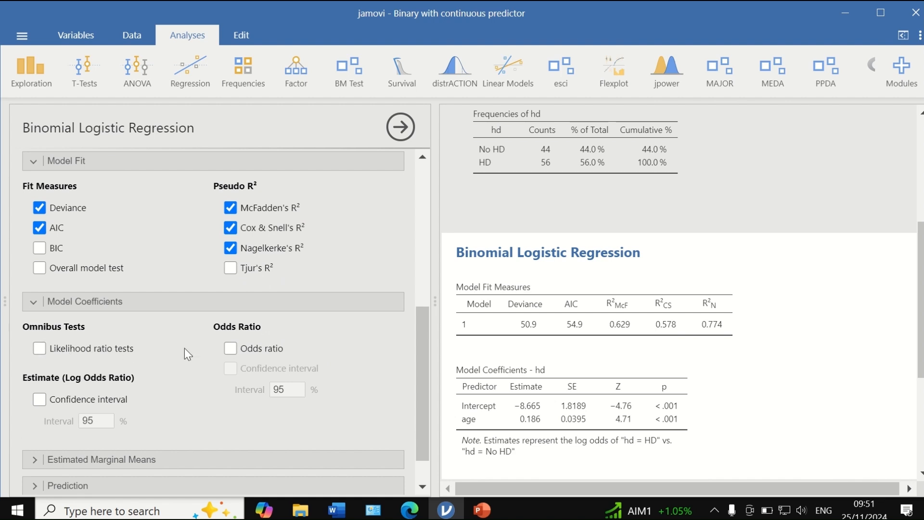
click(232, 349)
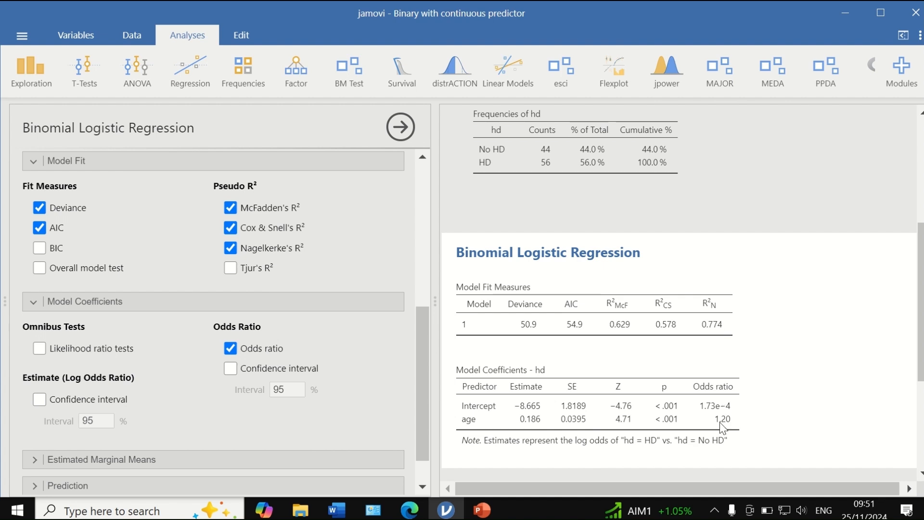
click(231, 369)
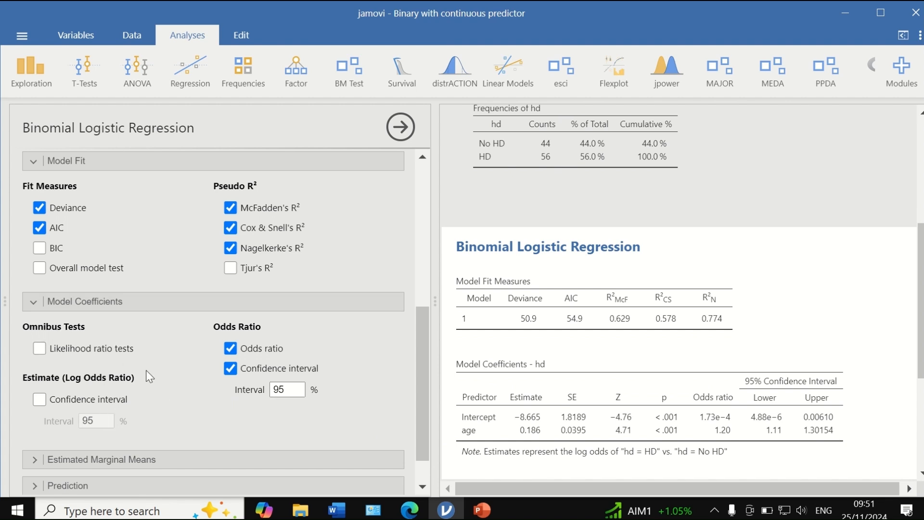
Look over the regression's estimated marginal means options without assigning any term
scroll(145, 370, down, 1)
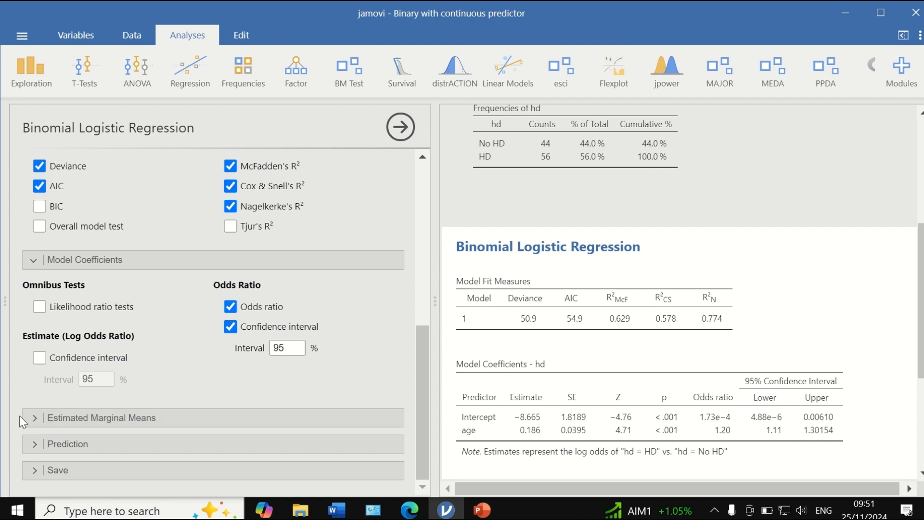
click(54, 418)
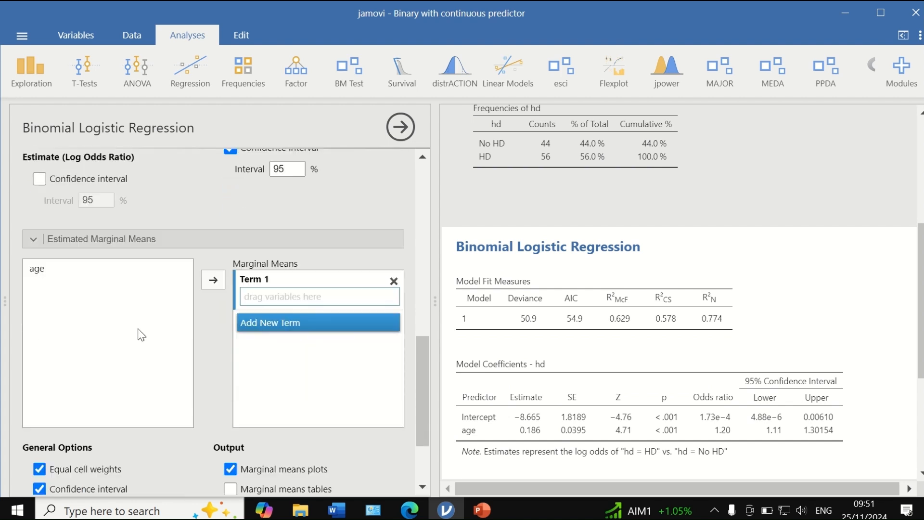
click(33, 240)
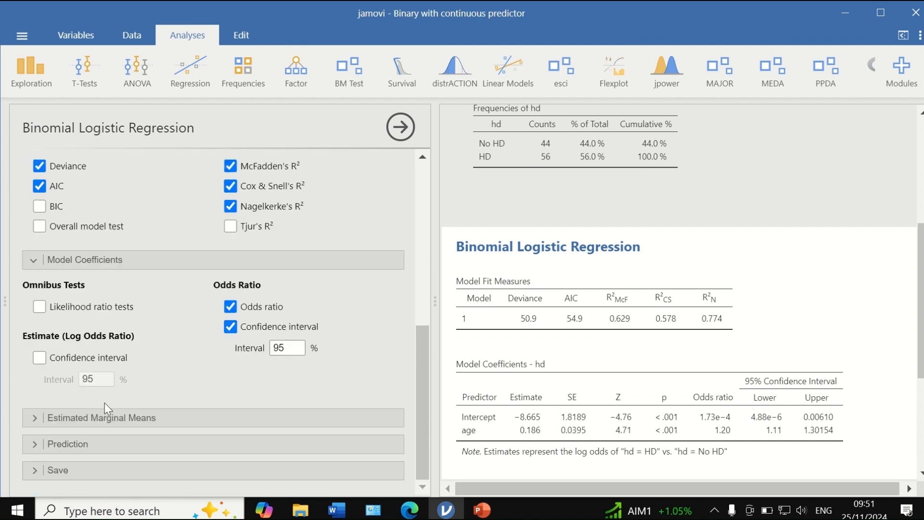
Add a classification table to the regression's predictive measures
click(68, 443)
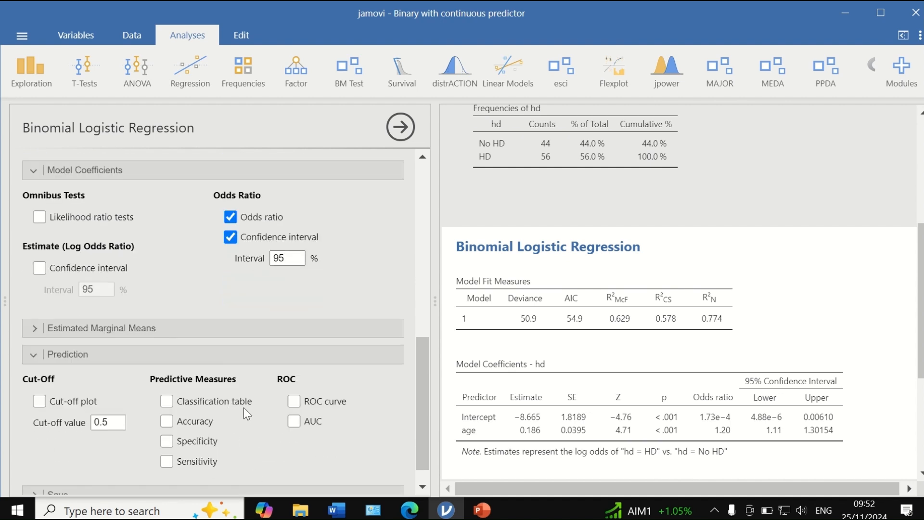
click(167, 402)
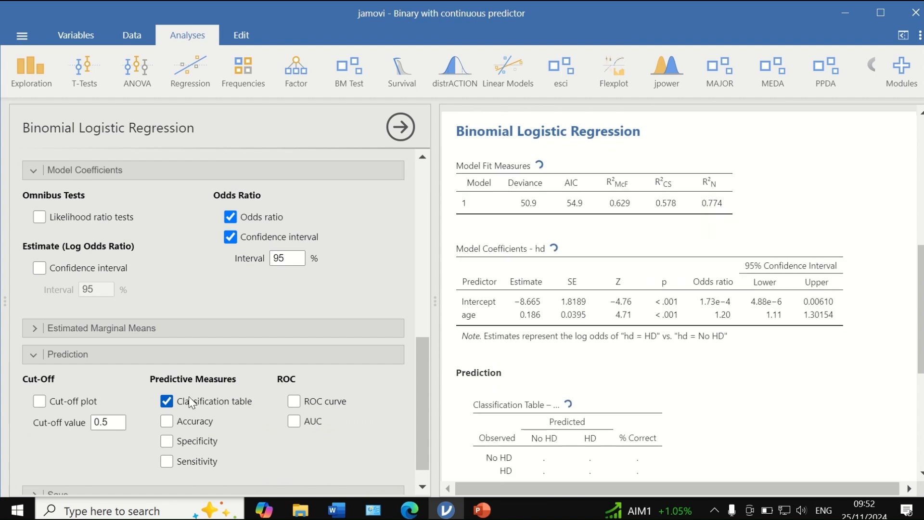
click(30, 353)
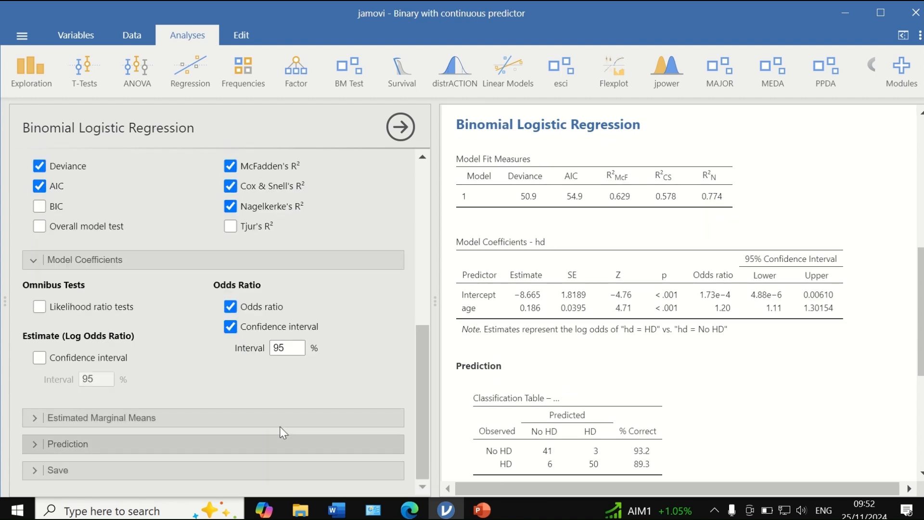
Examine the regression's model fit measures, age coefficient with odds ratio, and classification table in the results
scroll(172, 435, up, 4)
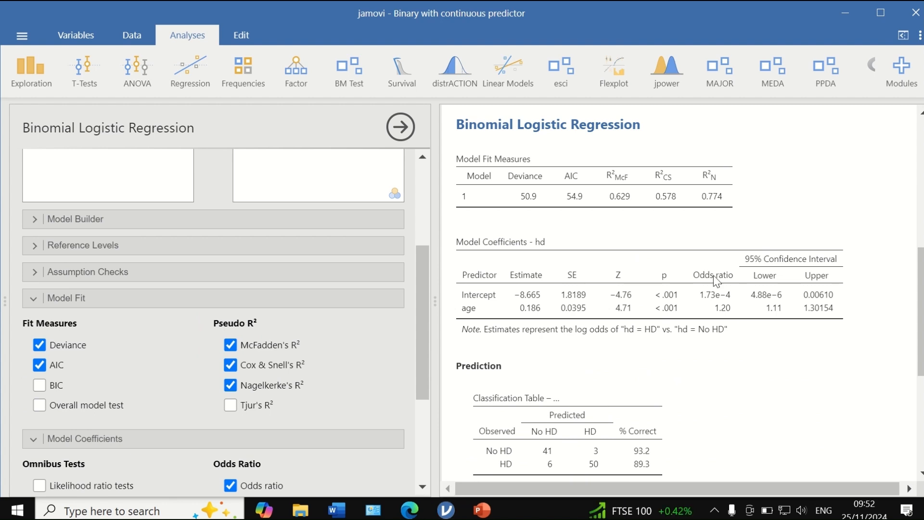
scroll(740, 337, down, 3)
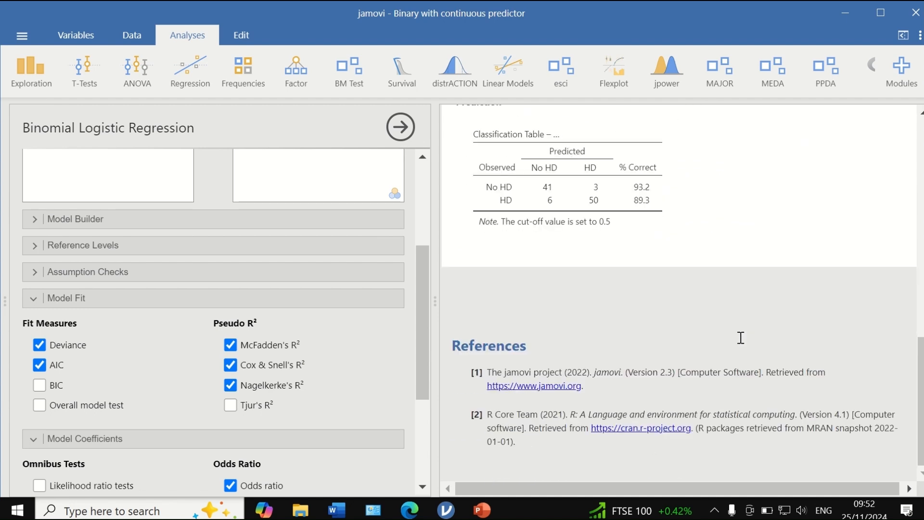
scroll(741, 337, up, 6)
scroll(741, 336, down, 3)
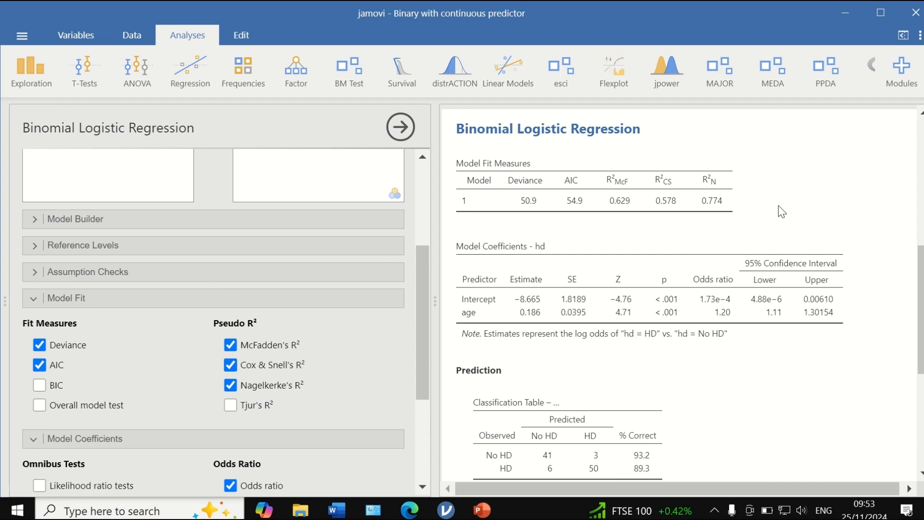
scroll(778, 207, down, 3)
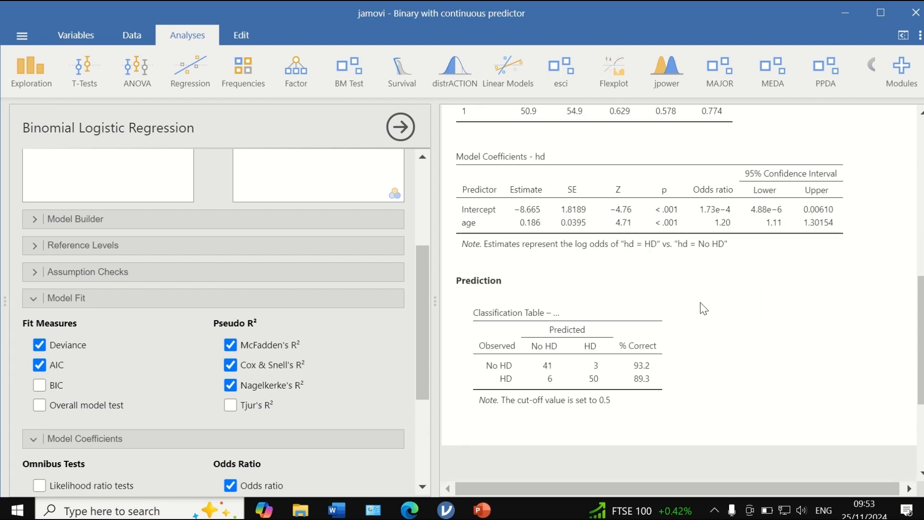
scroll(703, 308, up, 3)
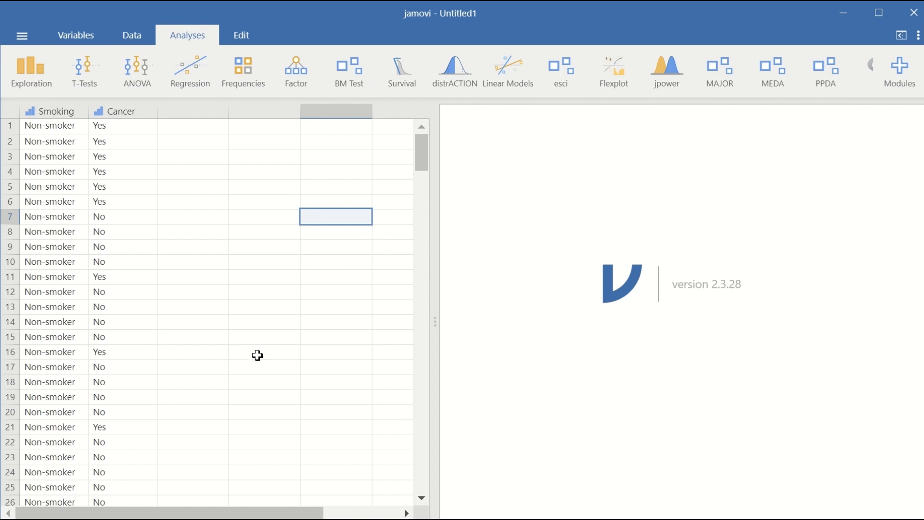
Examine the Smoking and Cancer columns of the new dataset from the first record to the last
scroll(203, 356, down, 20)
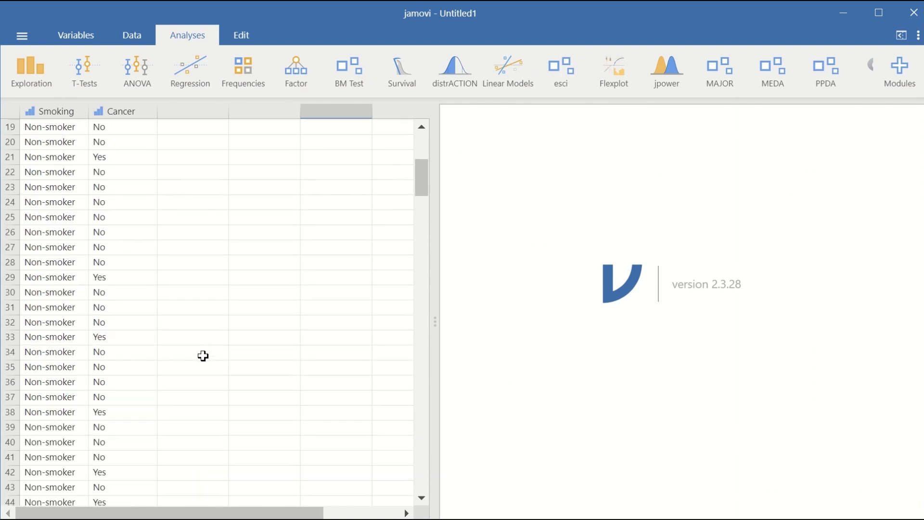
scroll(203, 355, down, 20)
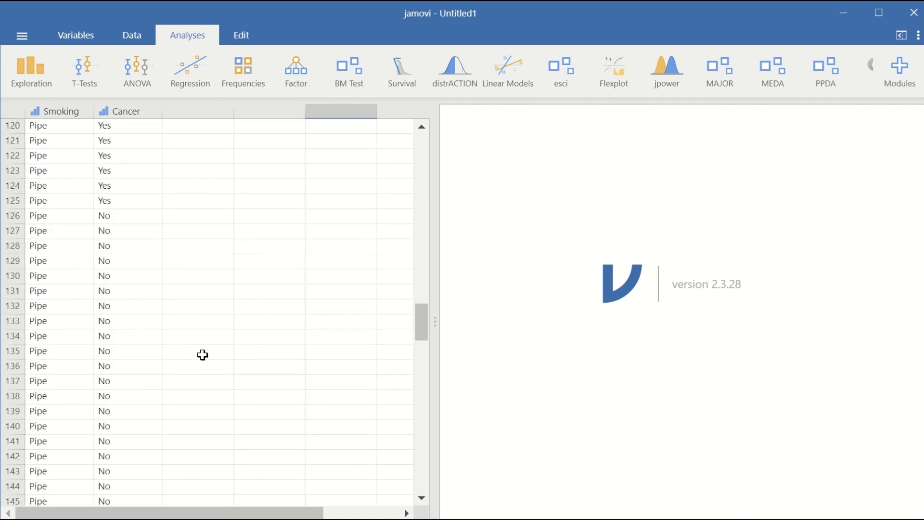
scroll(201, 353, down, 7)
scroll(200, 351, up, 14)
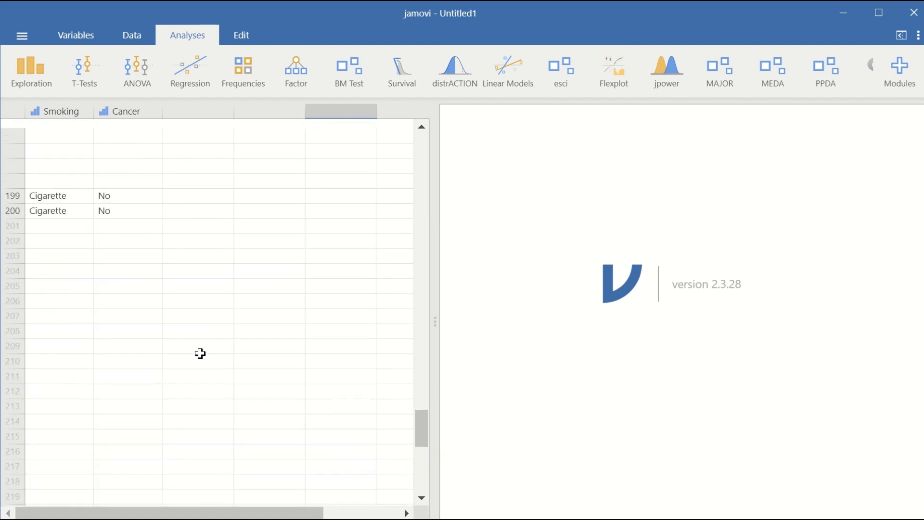
scroll(199, 350, up, 20)
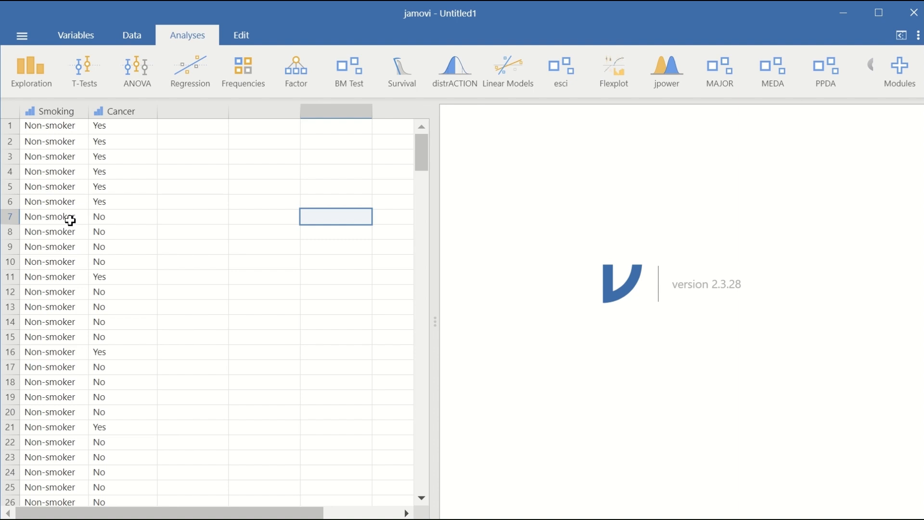
scroll(66, 220, down, 12)
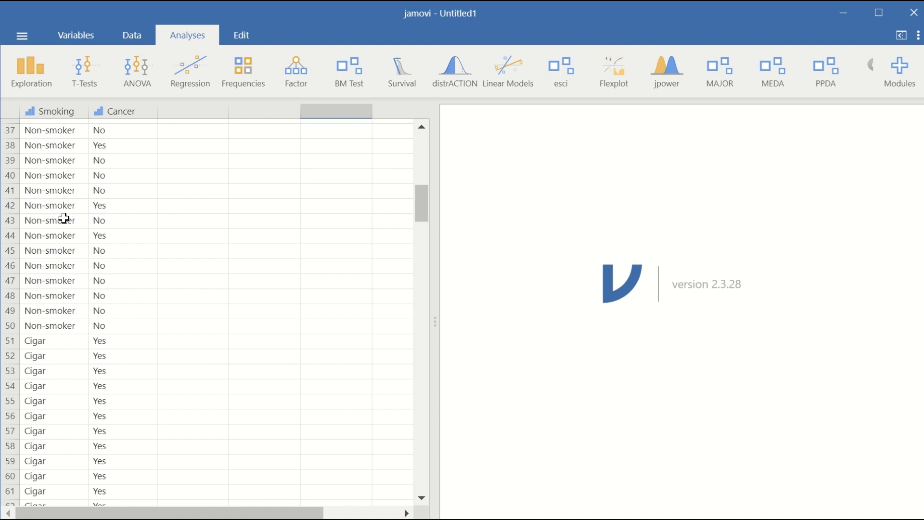
scroll(58, 226, down, 4)
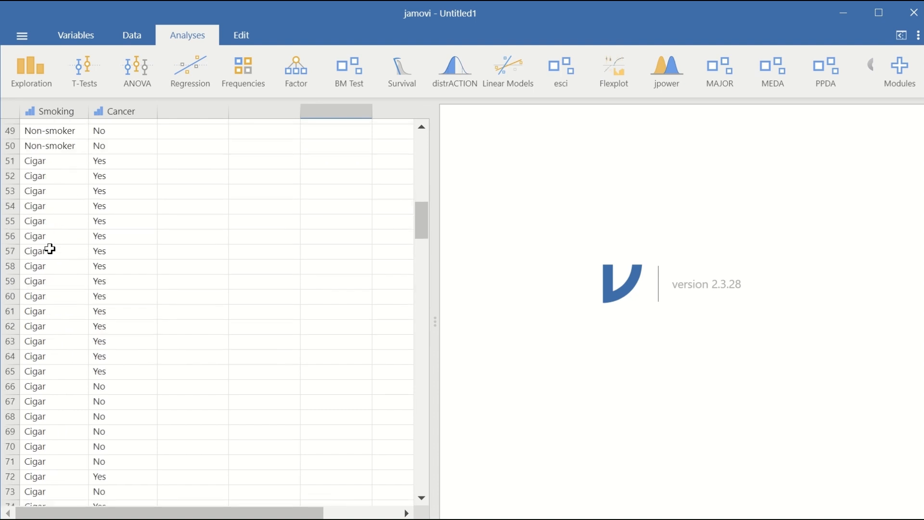
scroll(50, 249, down, 18)
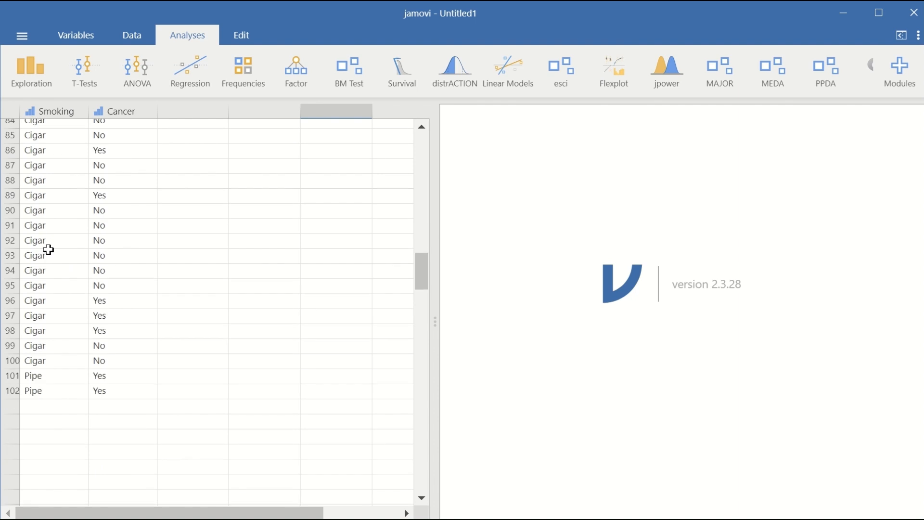
scroll(49, 249, down, 13)
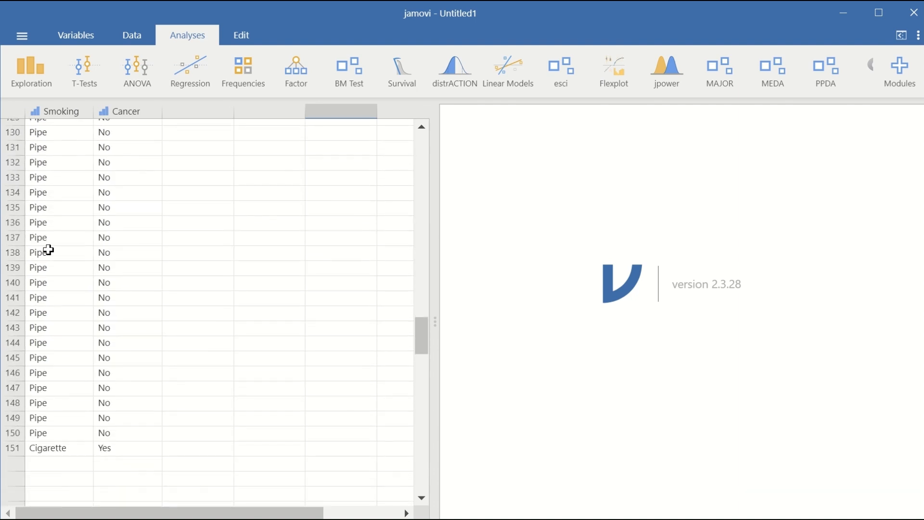
scroll(48, 249, down, 1)
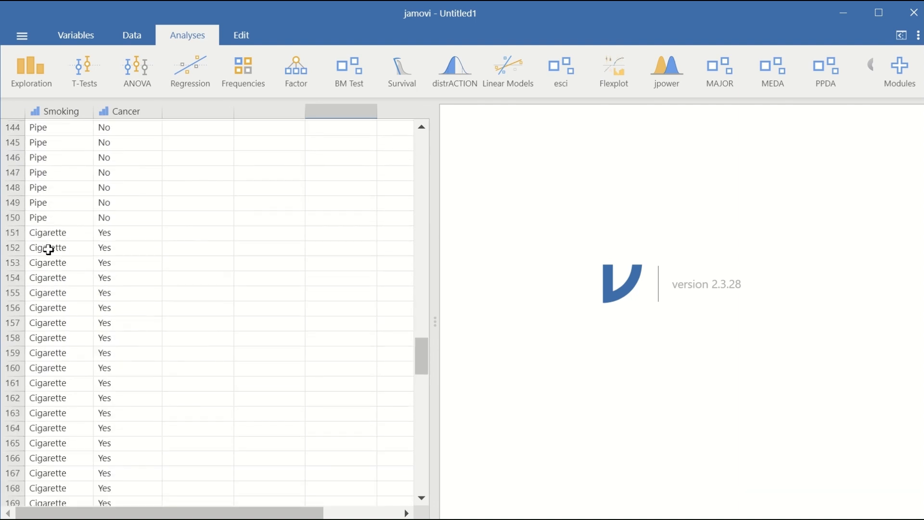
scroll(49, 250, up, 6)
scroll(48, 250, down, 12)
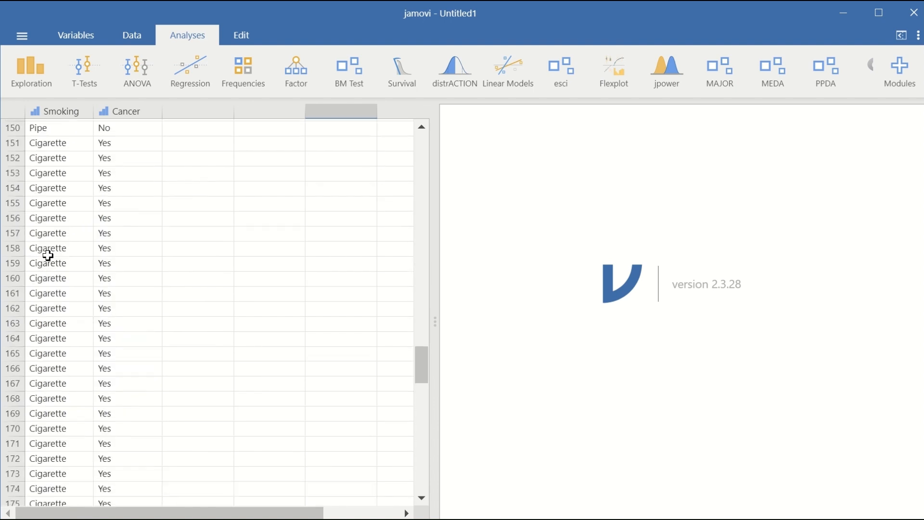
scroll(48, 256, down, 10)
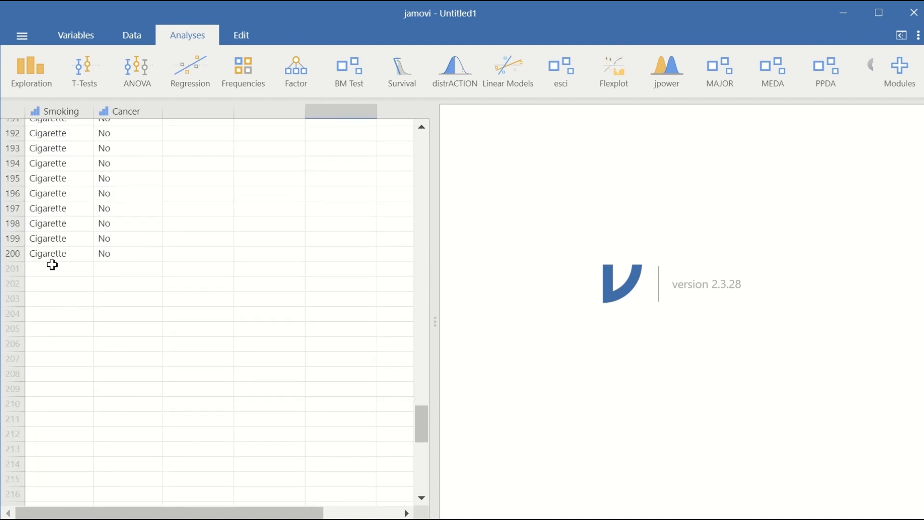
scroll(54, 263, up, 10)
scroll(55, 263, up, 20)
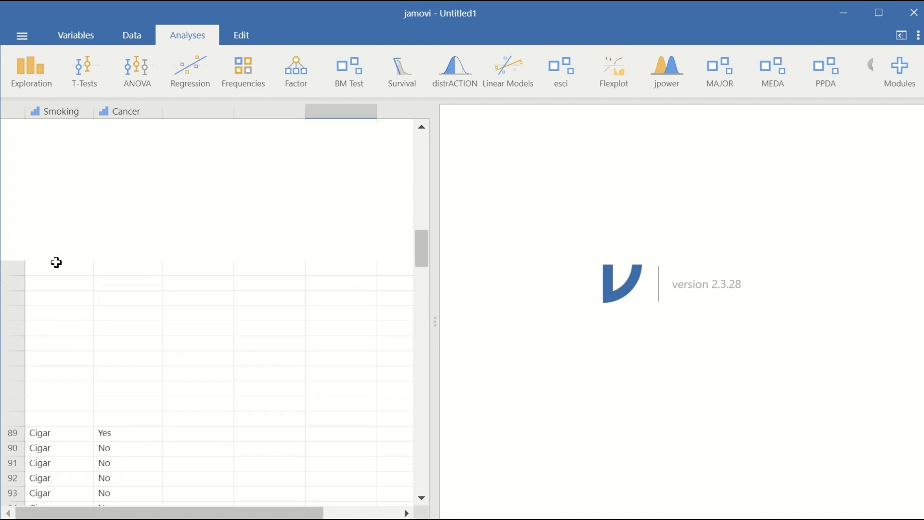
scroll(55, 261, up, 20)
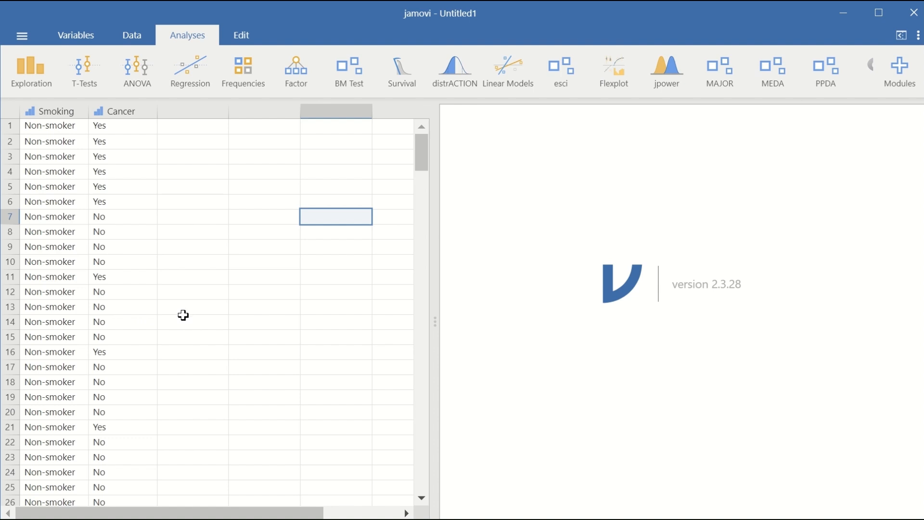
Run descriptives on Smoking and Cancer and include frequency tables for both variables
click(36, 73)
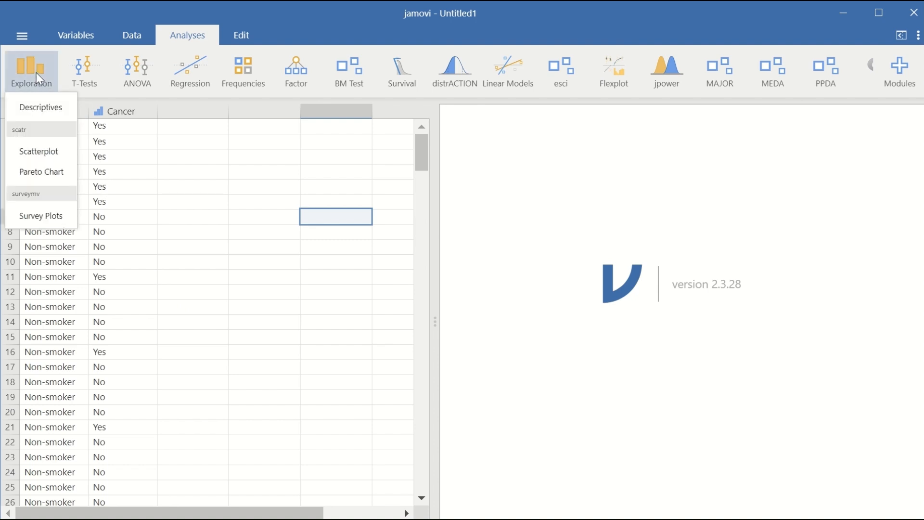
click(43, 109)
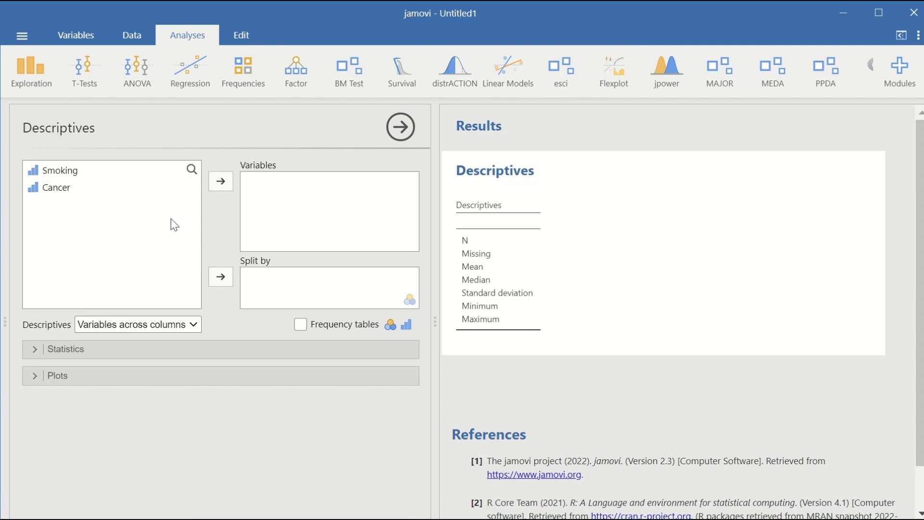
click(59, 173)
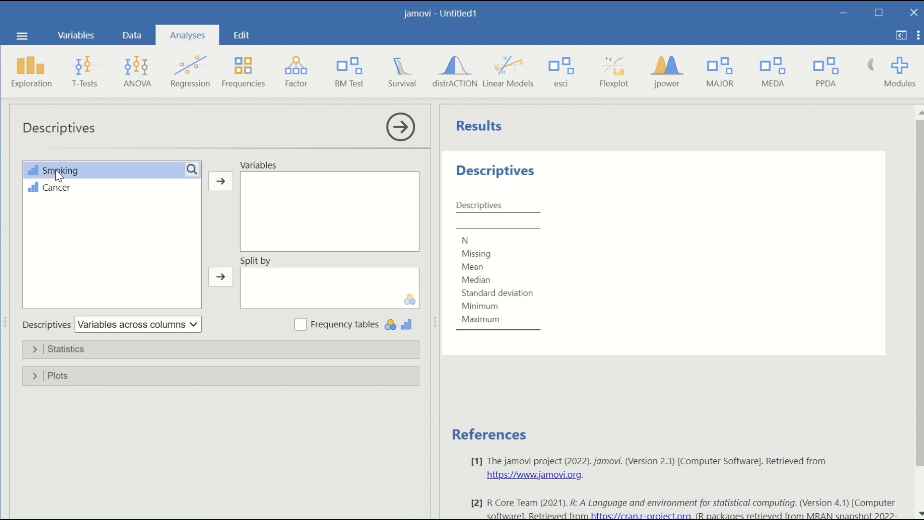
click(220, 182)
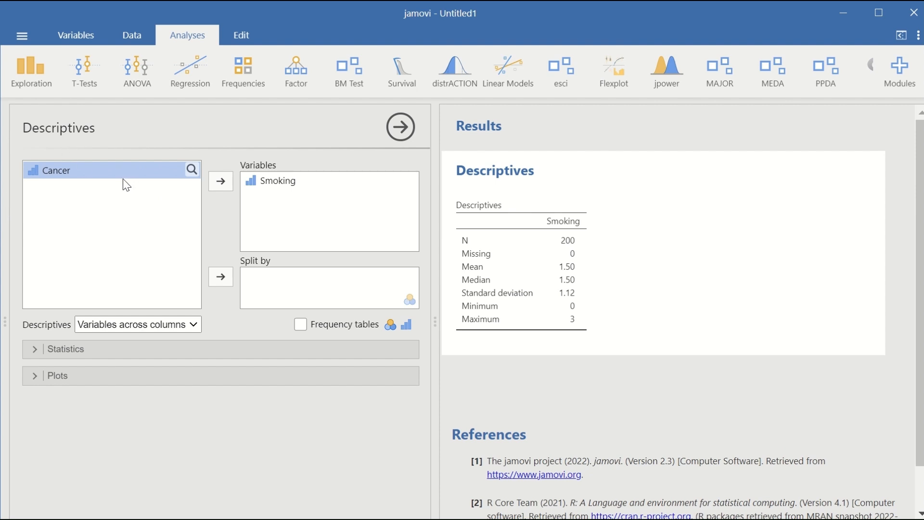
click(222, 183)
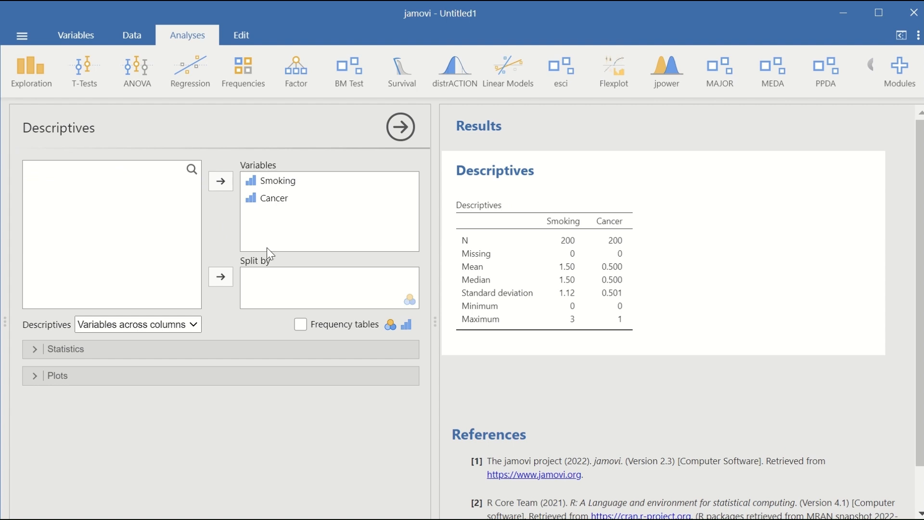
click(301, 325)
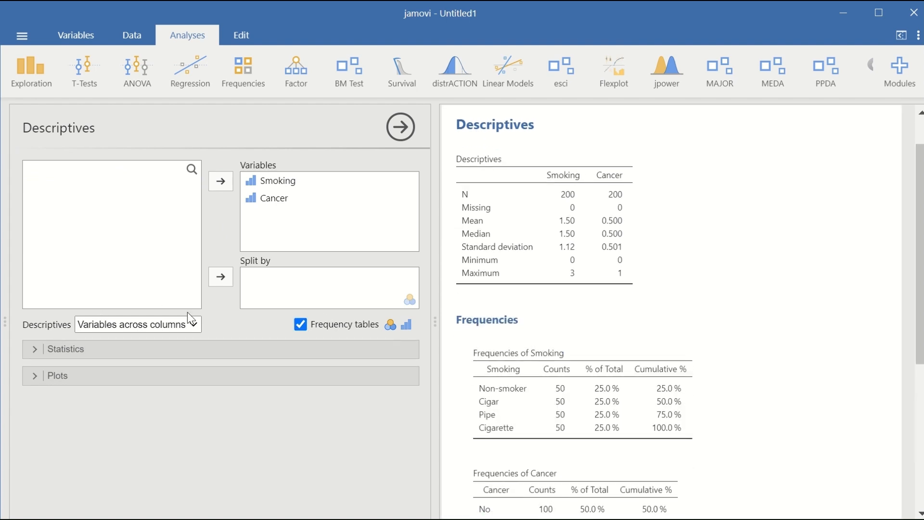
Remove the mean, median, and standard deviation from the descriptives of Smoking and Cancer
click(86, 351)
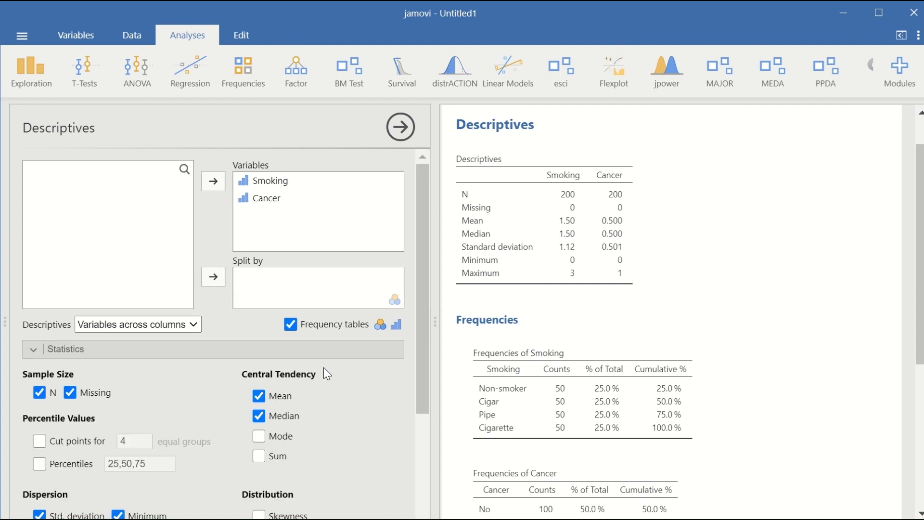
click(263, 396)
click(261, 416)
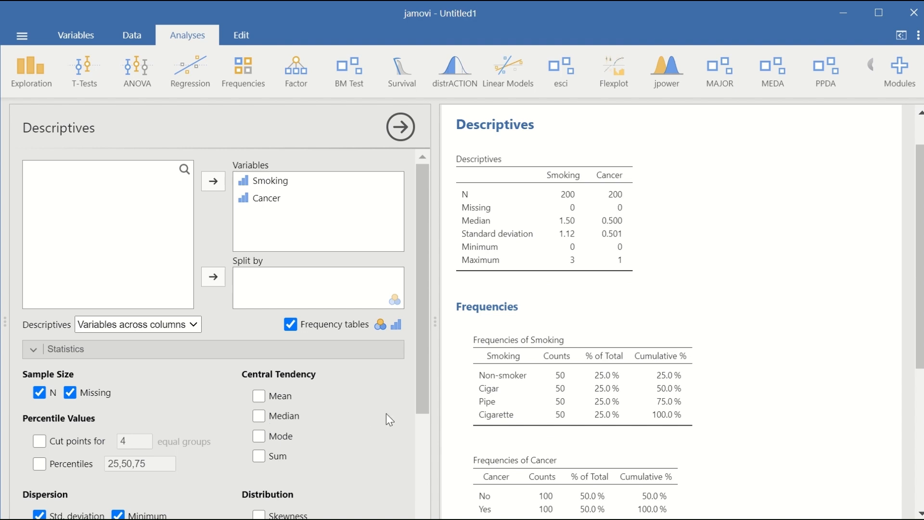
scroll(337, 388, down, 3)
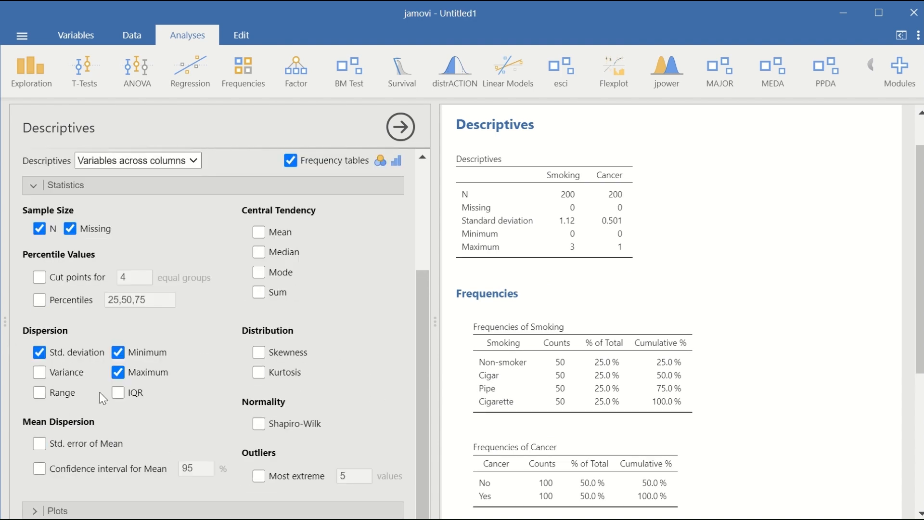
click(75, 358)
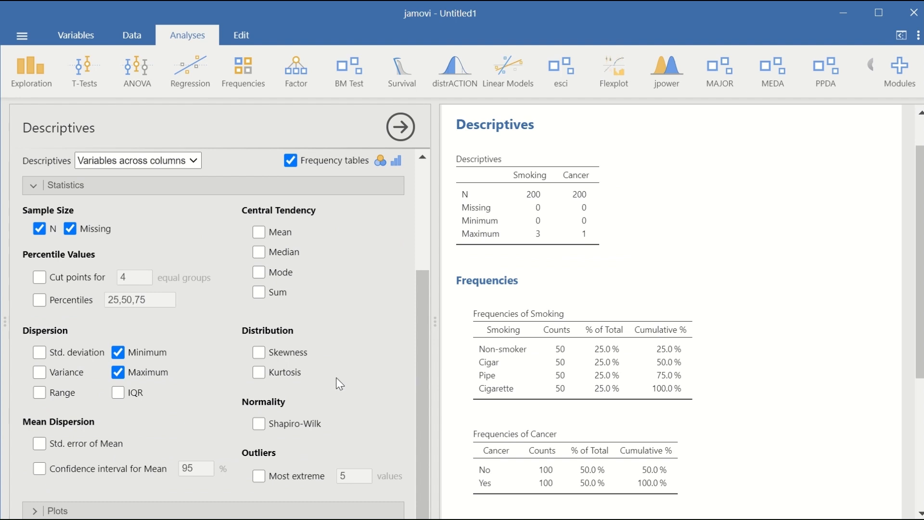
scroll(336, 378, up, 5)
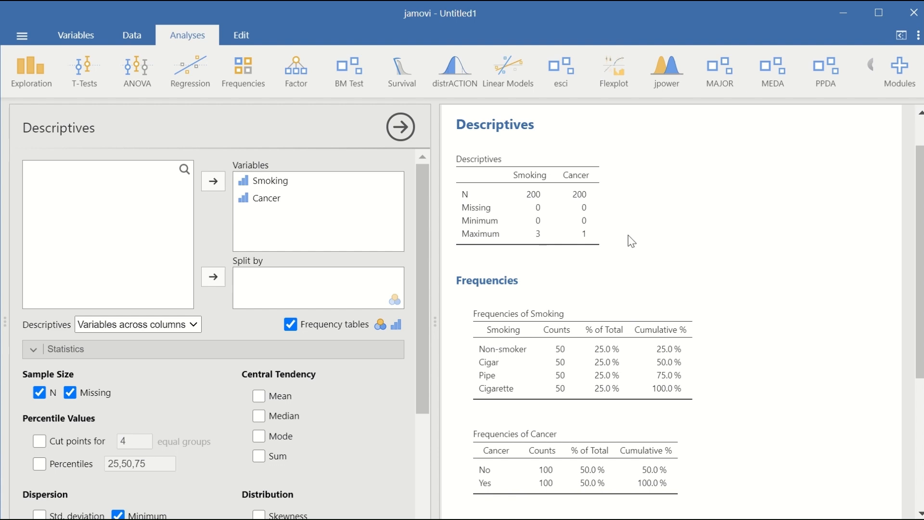
Review the descriptives and the frequency tables of Smoking and Cancer in the results
scroll(630, 241, down, 2)
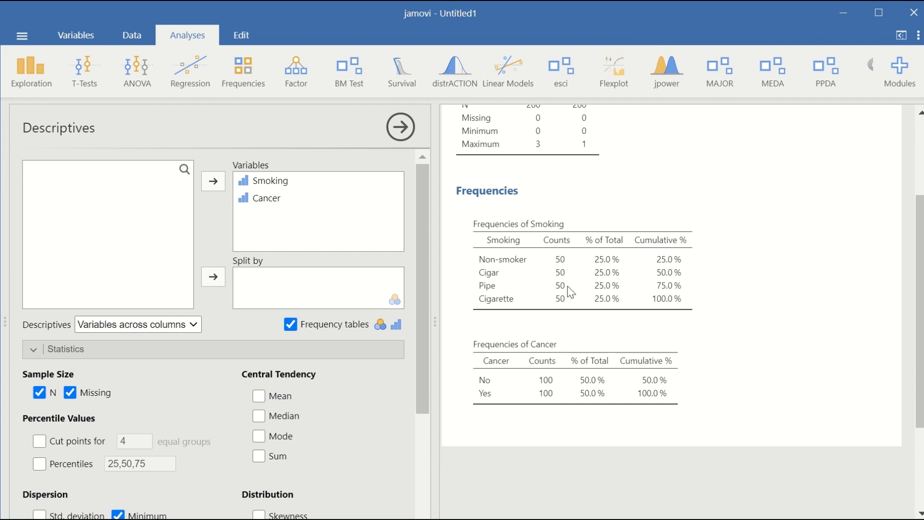
scroll(674, 315, down, 3)
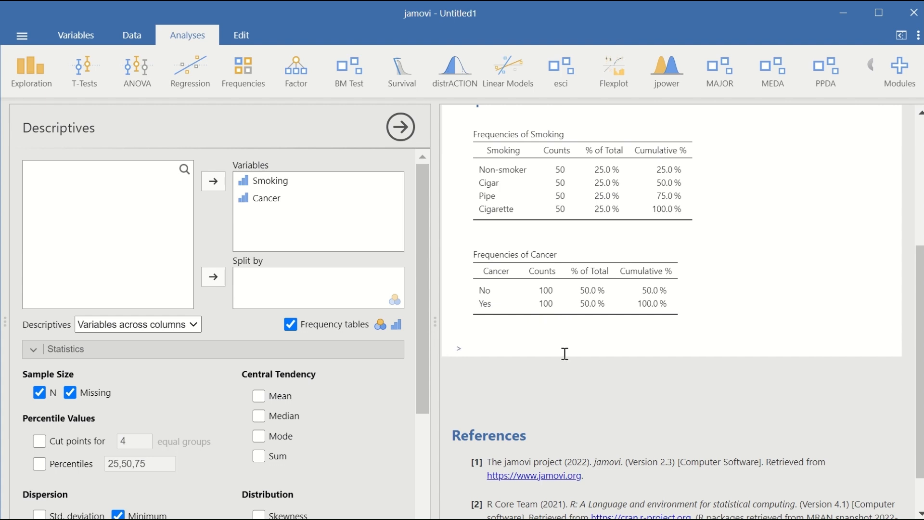
scroll(566, 332, up, 5)
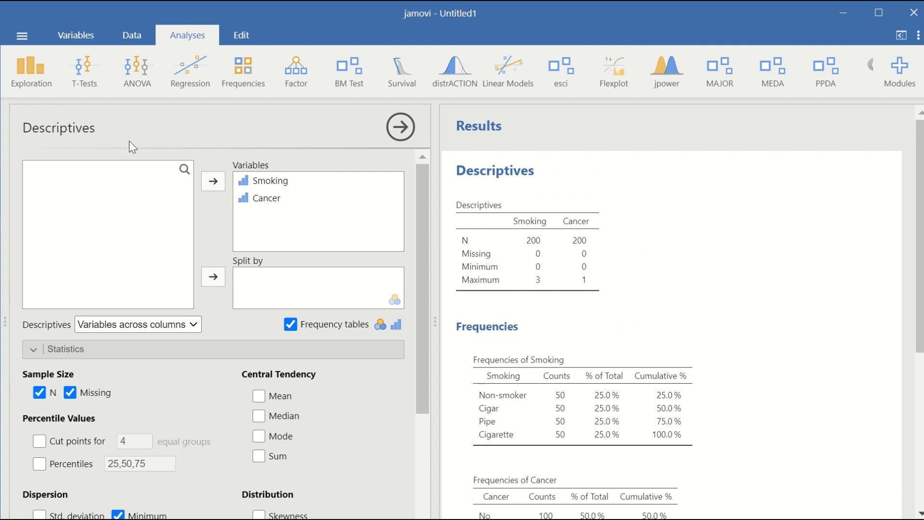
Set up a binomial logistic regression with Cancer as the dependent variable and Smoking as a factor
click(192, 76)
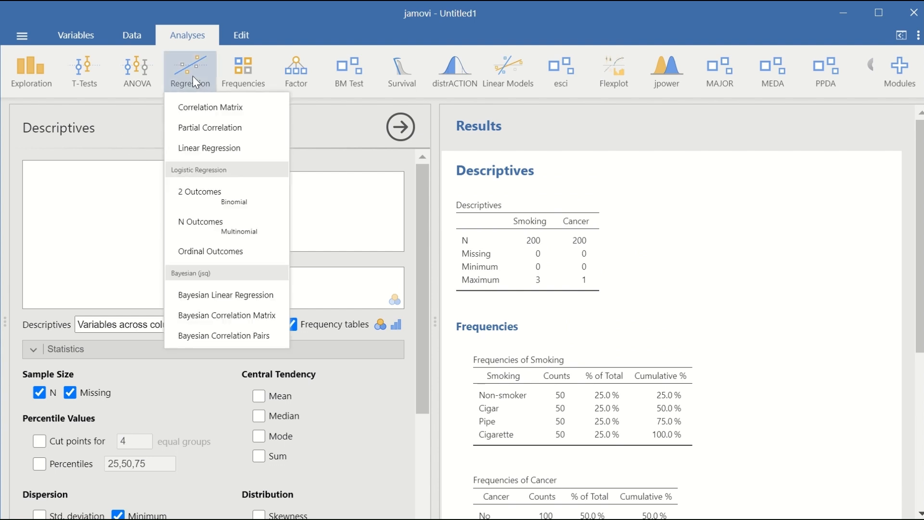
click(193, 198)
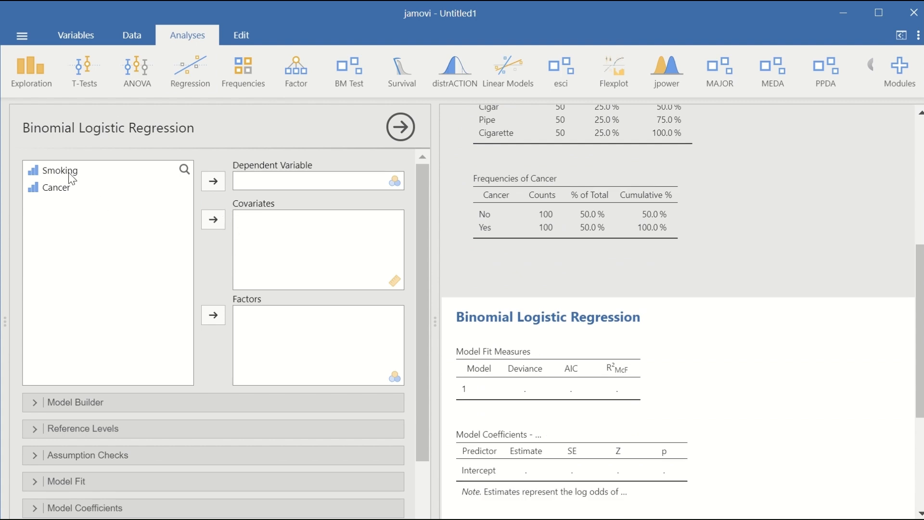
click(50, 191)
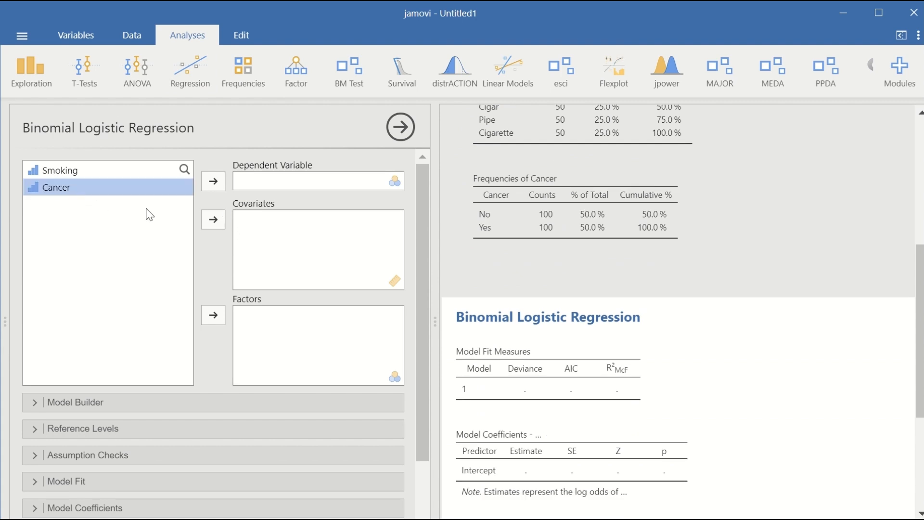
click(211, 181)
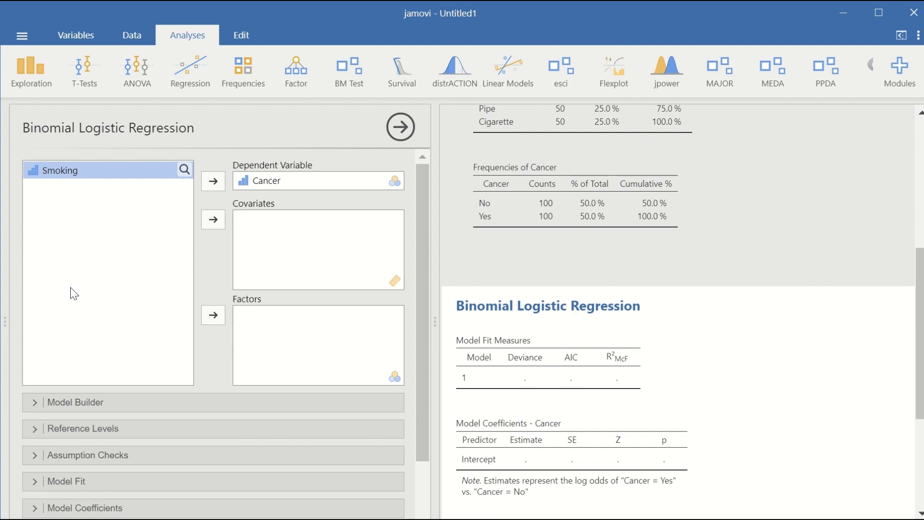
click(212, 313)
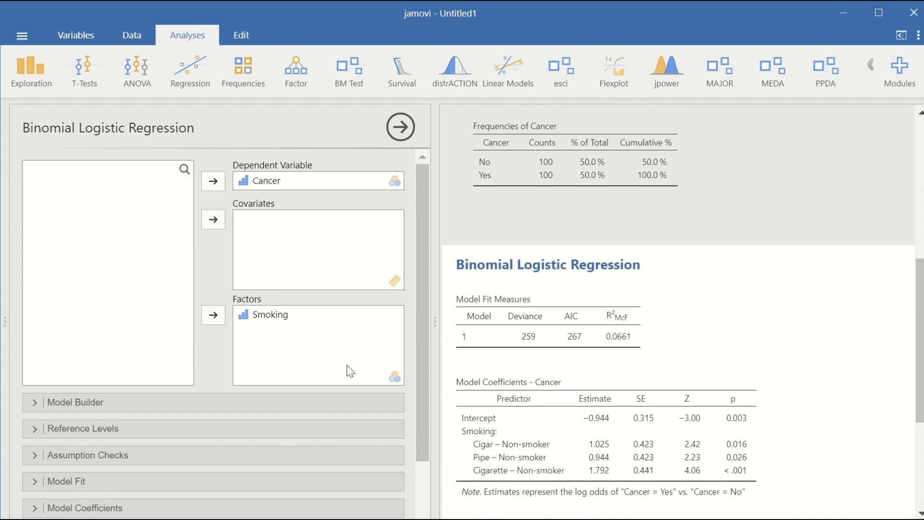
Set the regression's reference levels to No for Cancer and Non-smoker for Smoking
scroll(309, 340, down, 2)
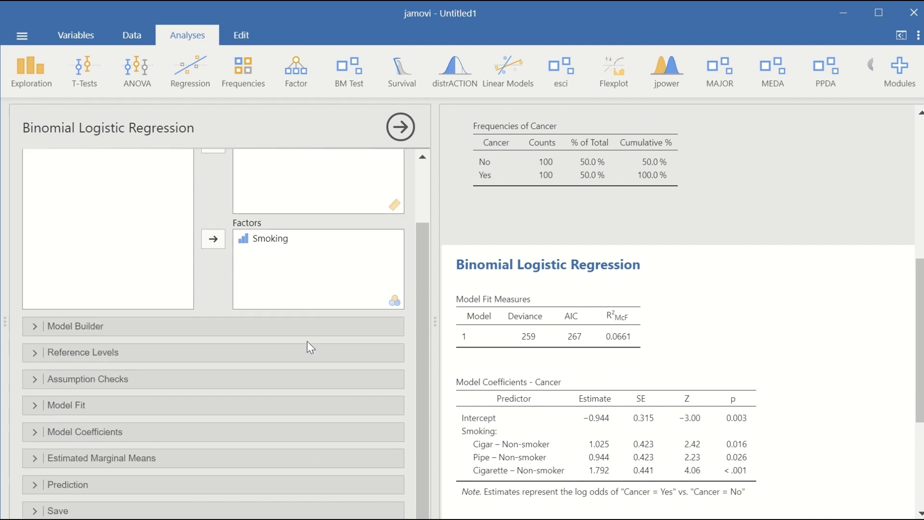
click(96, 333)
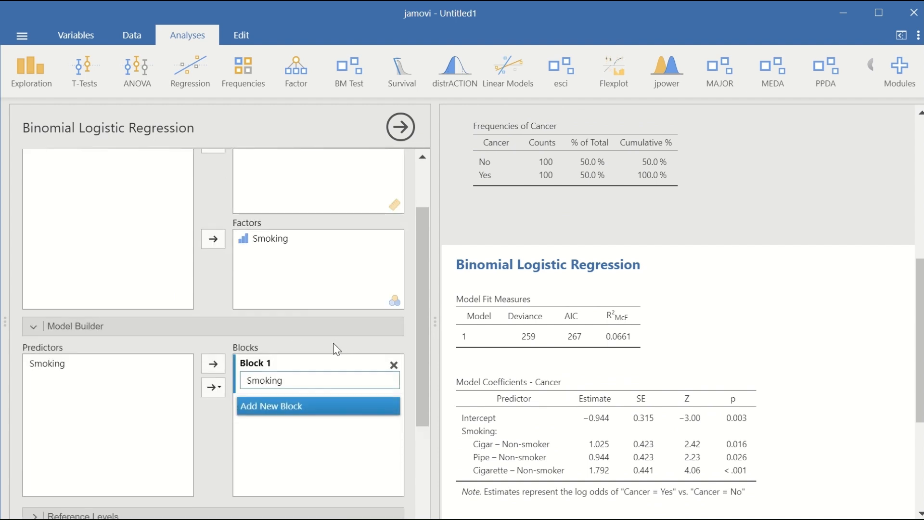
click(35, 328)
click(107, 354)
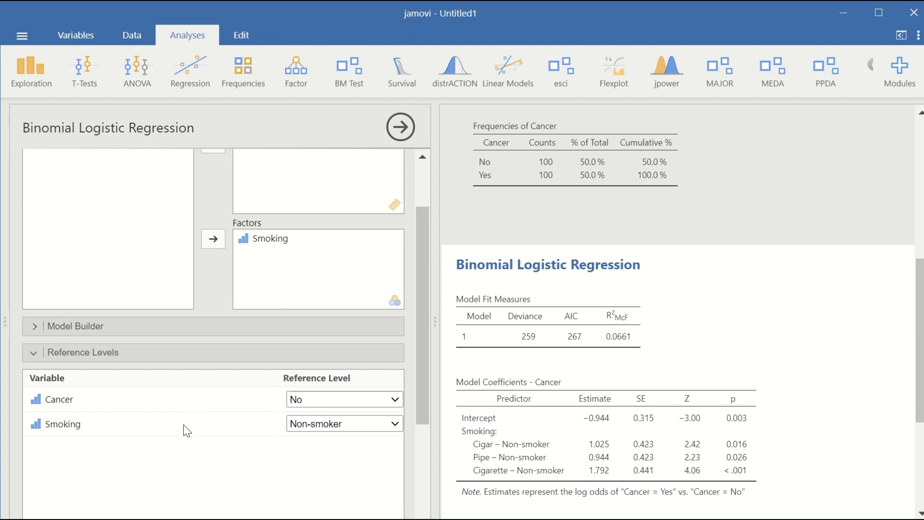
click(389, 403)
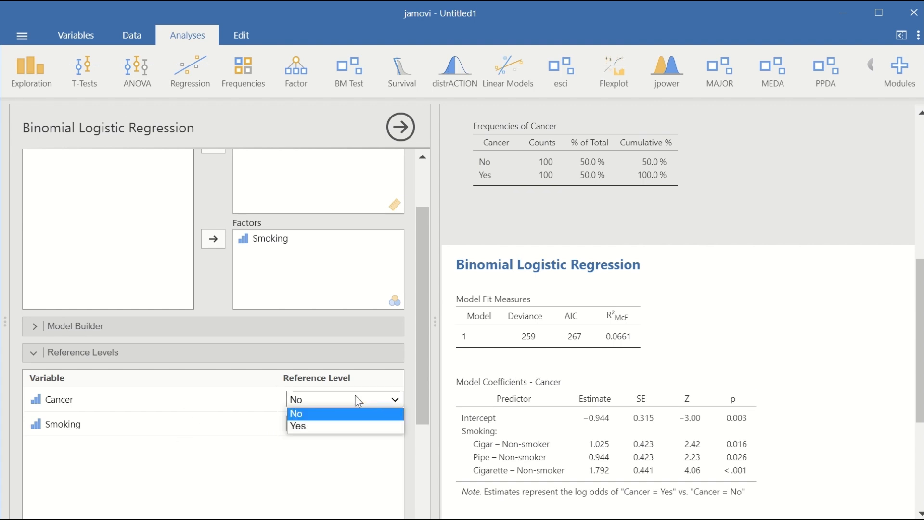
click(236, 439)
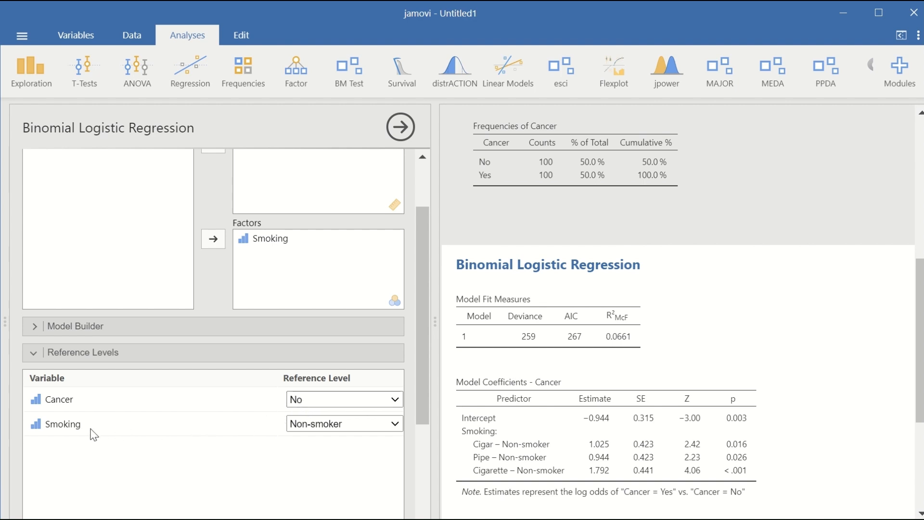
click(385, 425)
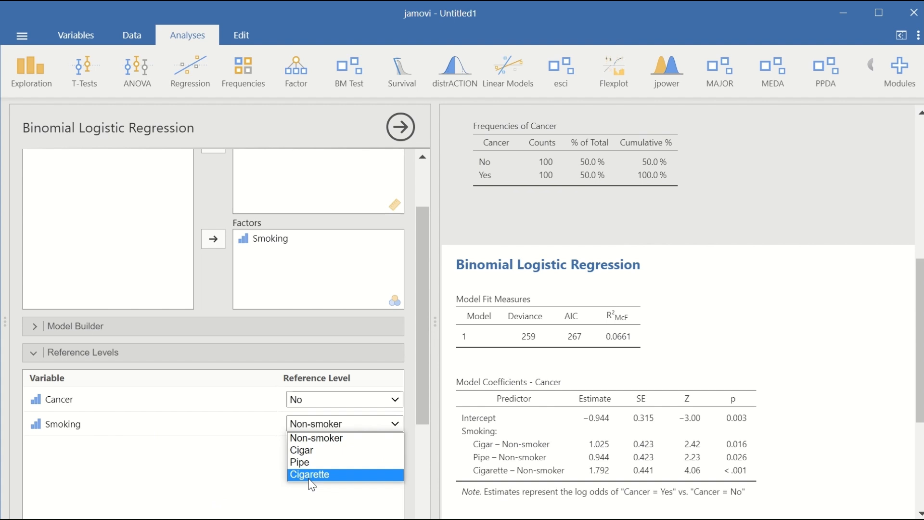
click(319, 439)
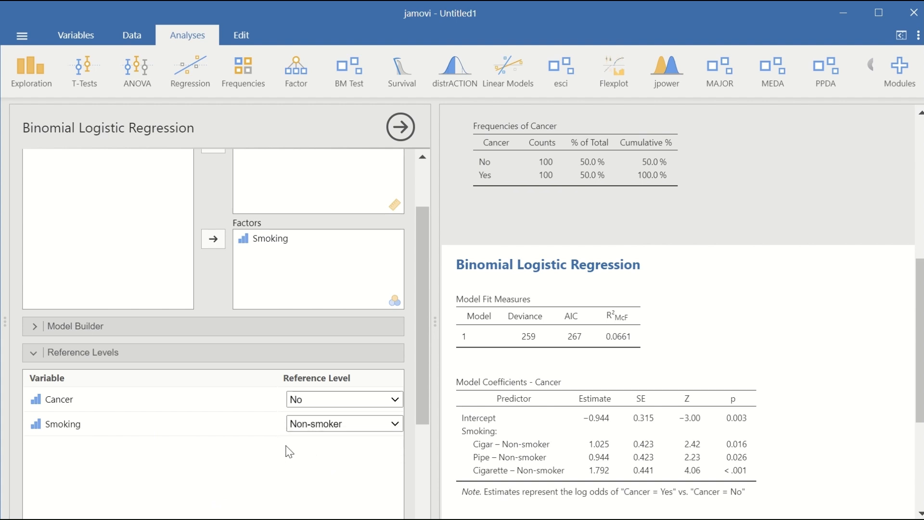
Add Cox & Snell's R² and Nagelkerke's R² to the regression's model fit measures
scroll(289, 448, down, 5)
click(151, 378)
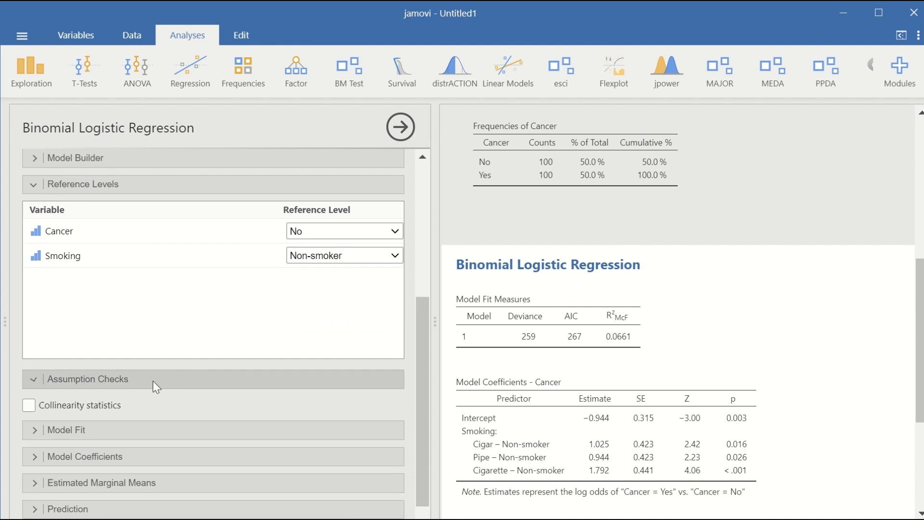
click(35, 378)
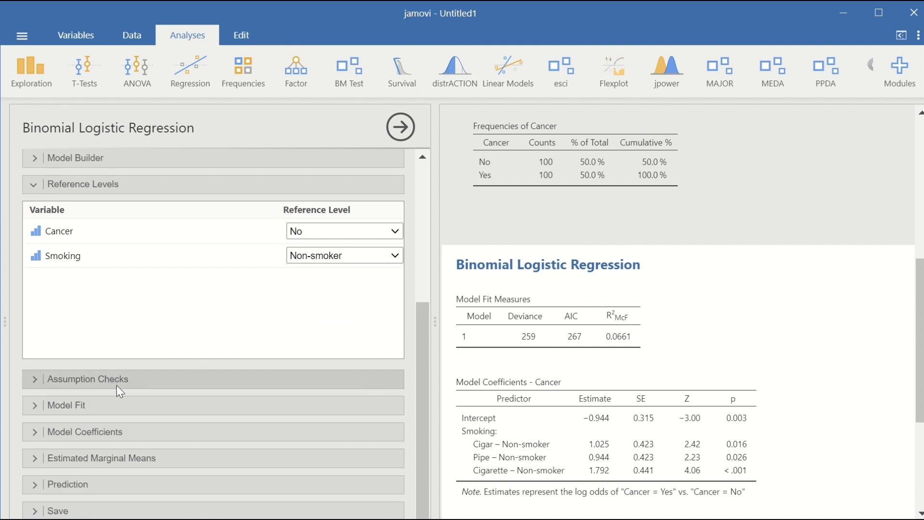
click(76, 404)
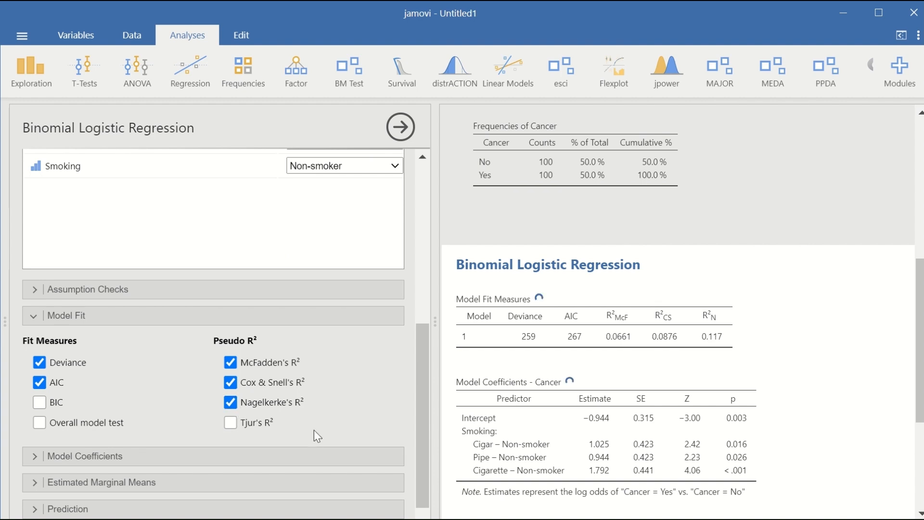
Include the odds ratio with its 95% confidence interval in the model coefficients
scroll(293, 424, down, 1)
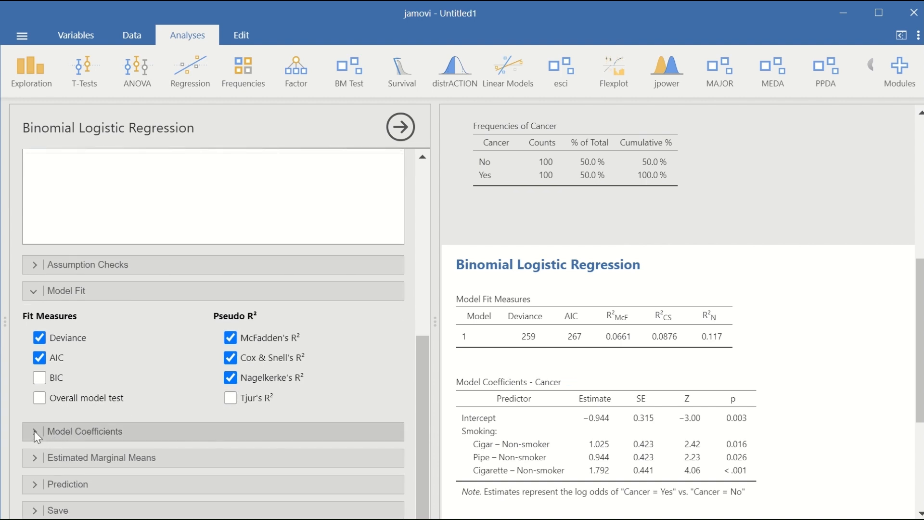
click(35, 433)
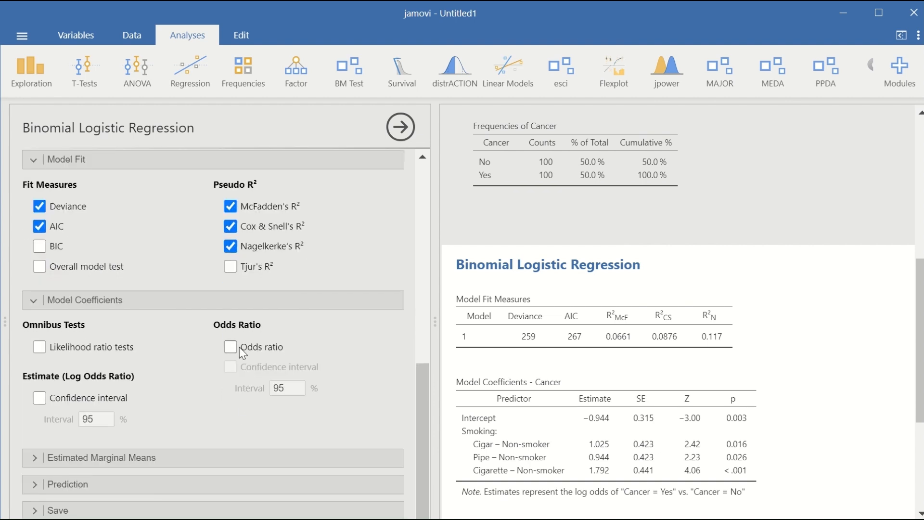
click(239, 348)
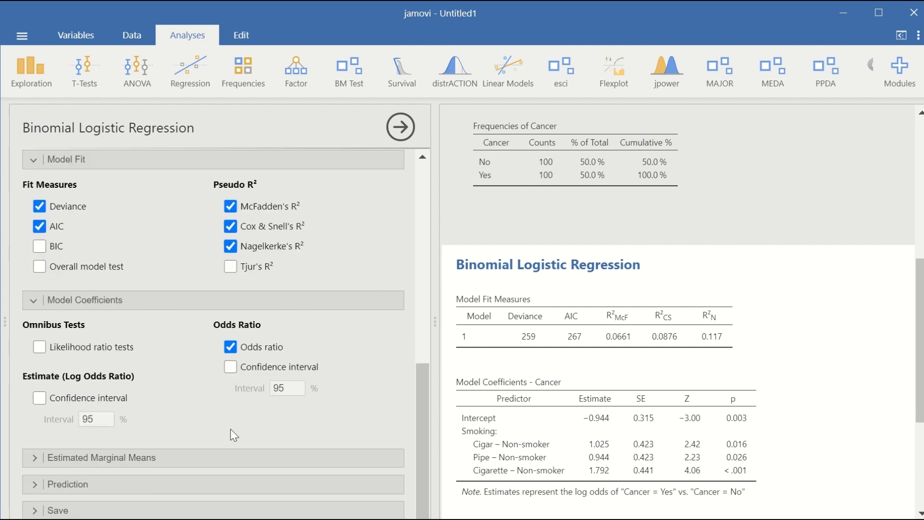
click(231, 368)
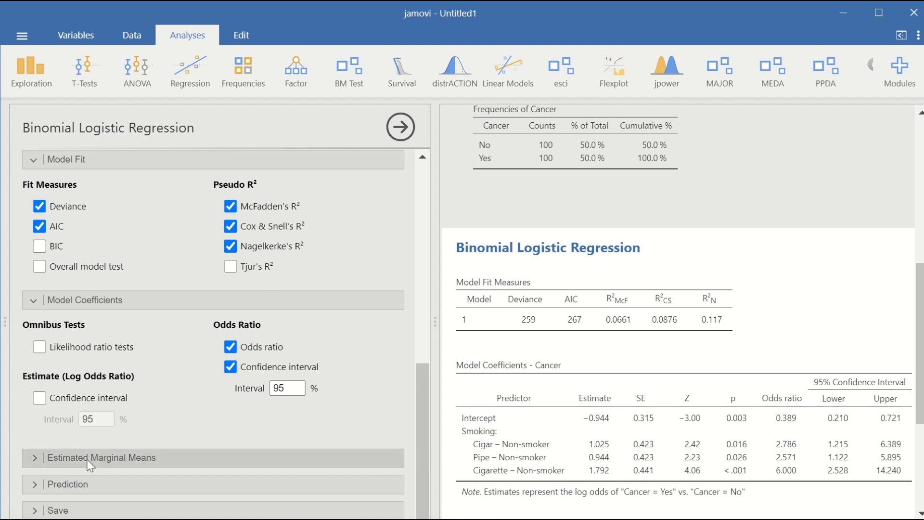
Include a classification table in the regression's prediction output
click(39, 458)
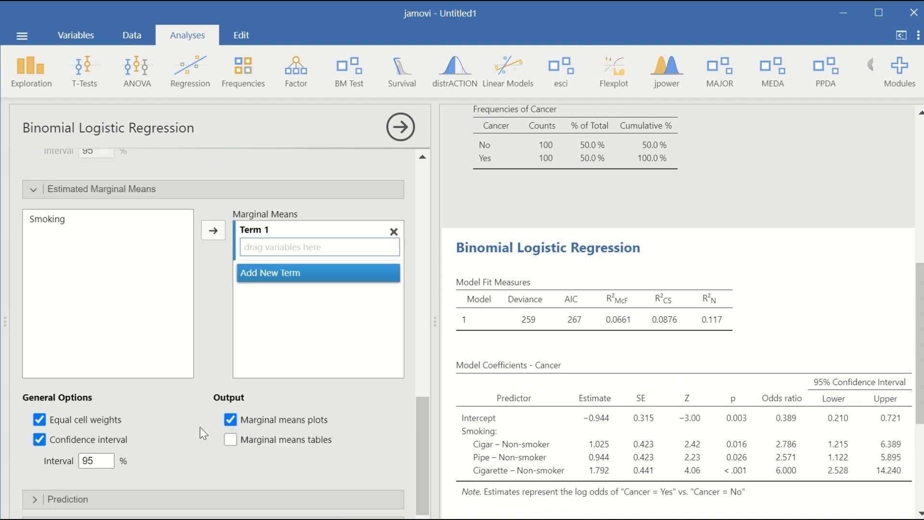
click(30, 187)
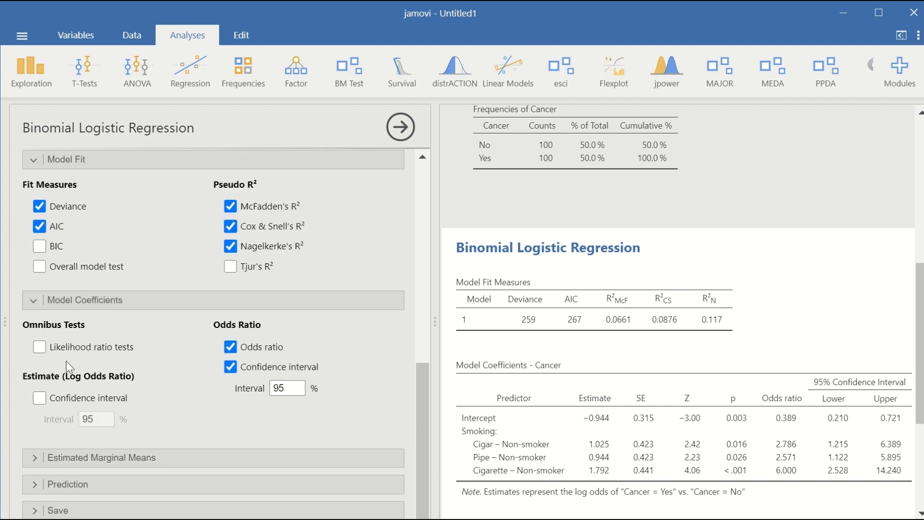
click(72, 483)
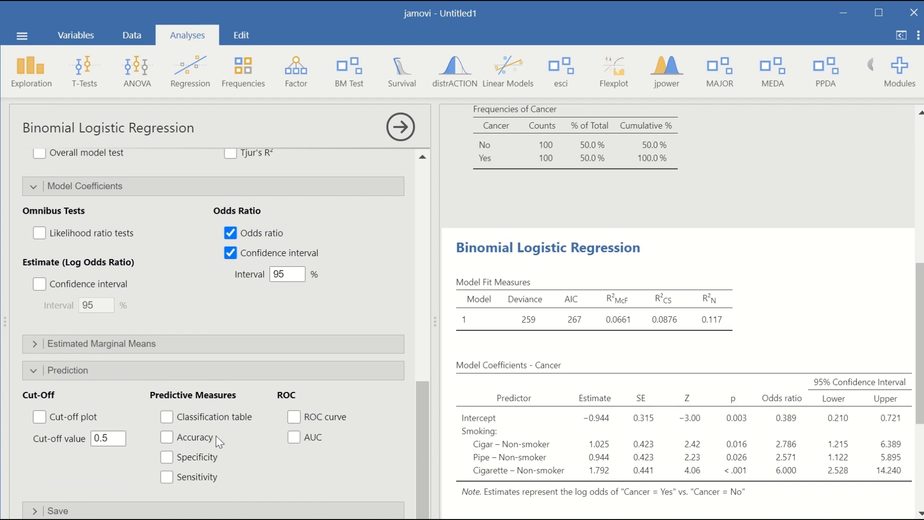
click(165, 416)
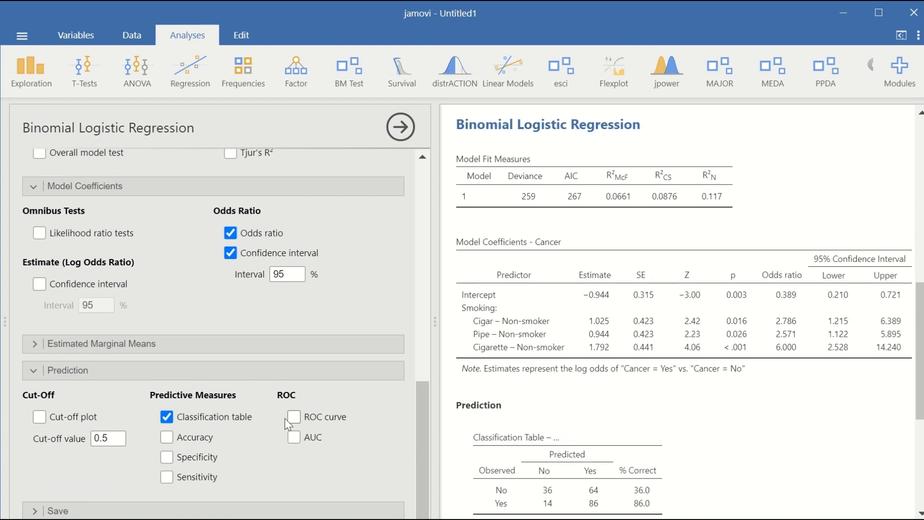
click(37, 369)
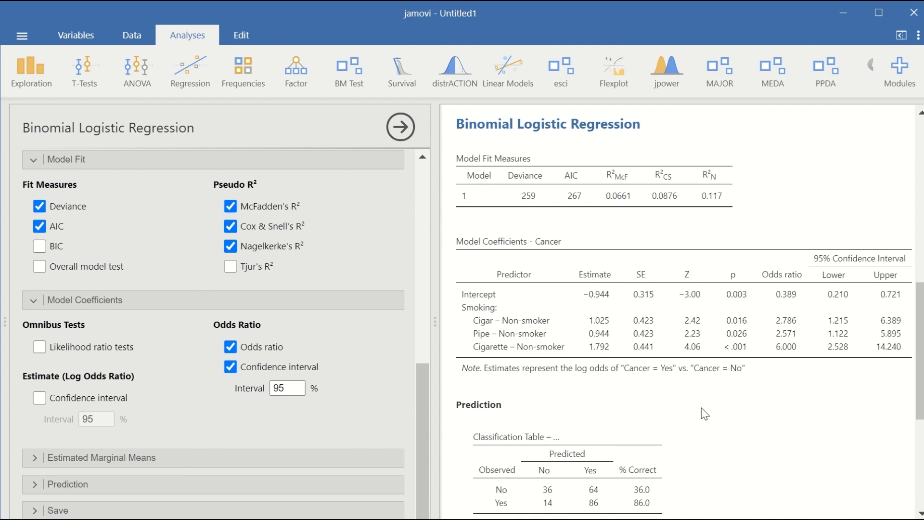
Examine the model fit measures, the Smoking coefficients with odds ratios, and the classification table in the results
scroll(701, 411, down, 3)
scroll(697, 409, up, 5)
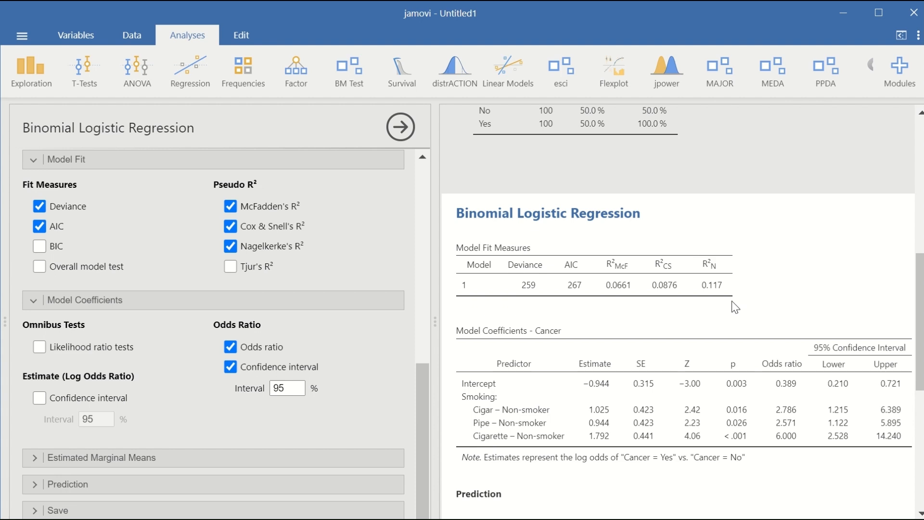
scroll(810, 253, down, 2)
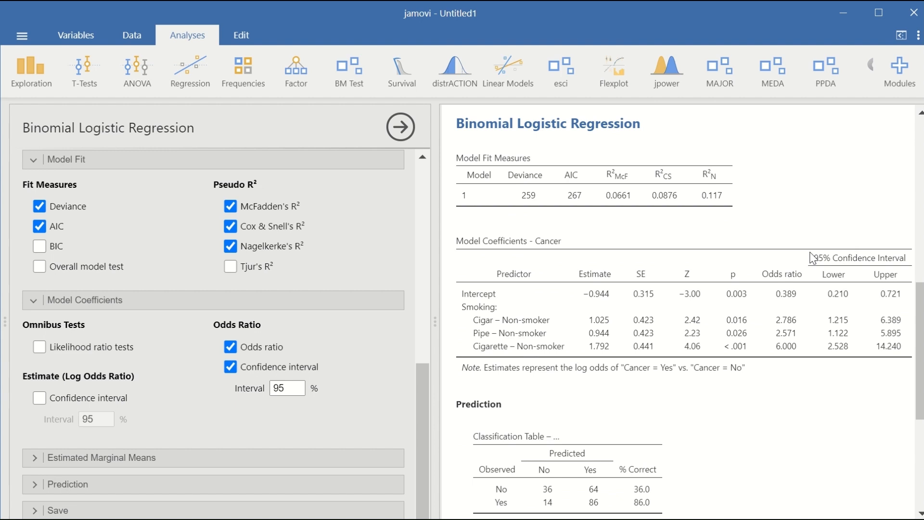